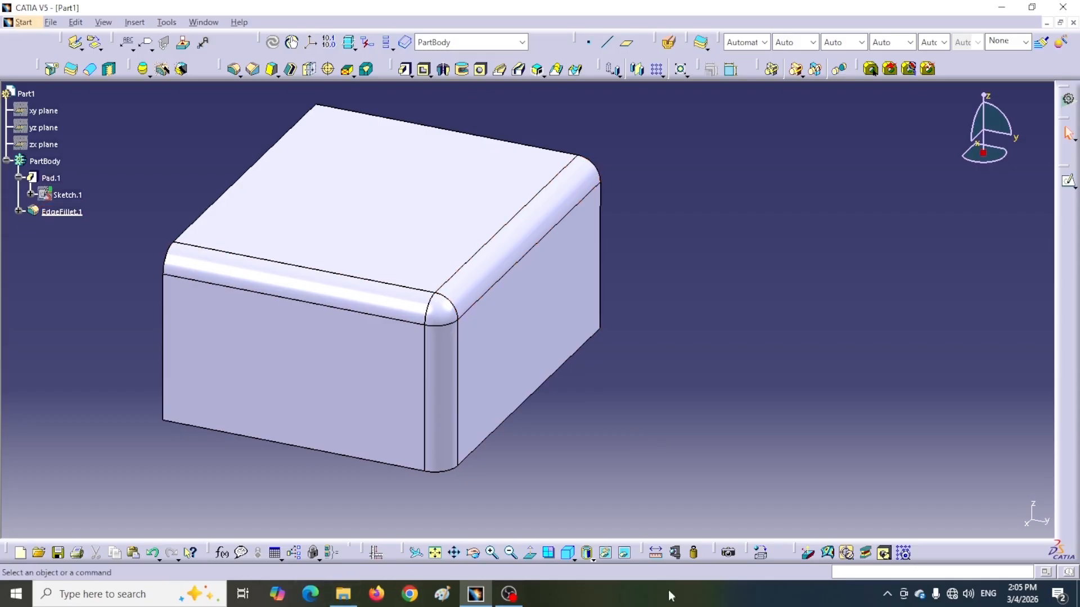
Measure the radii of two top-edge fillet arcs and the vertical fillet face, keeping the measurements with their labels beside the part.
click(676, 553)
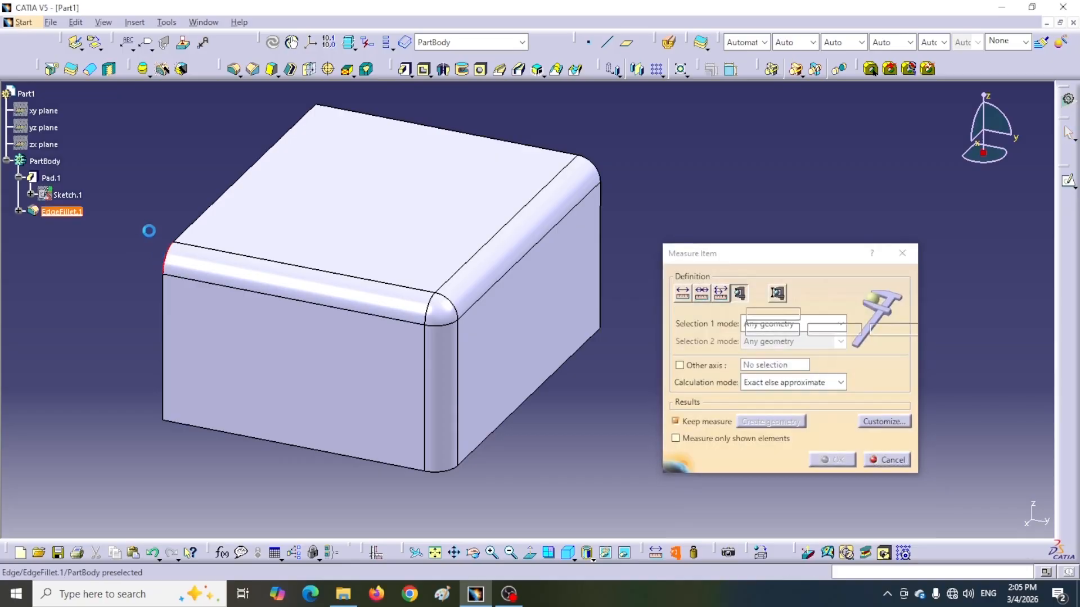
click(169, 259)
drag(158, 196, 142, 168)
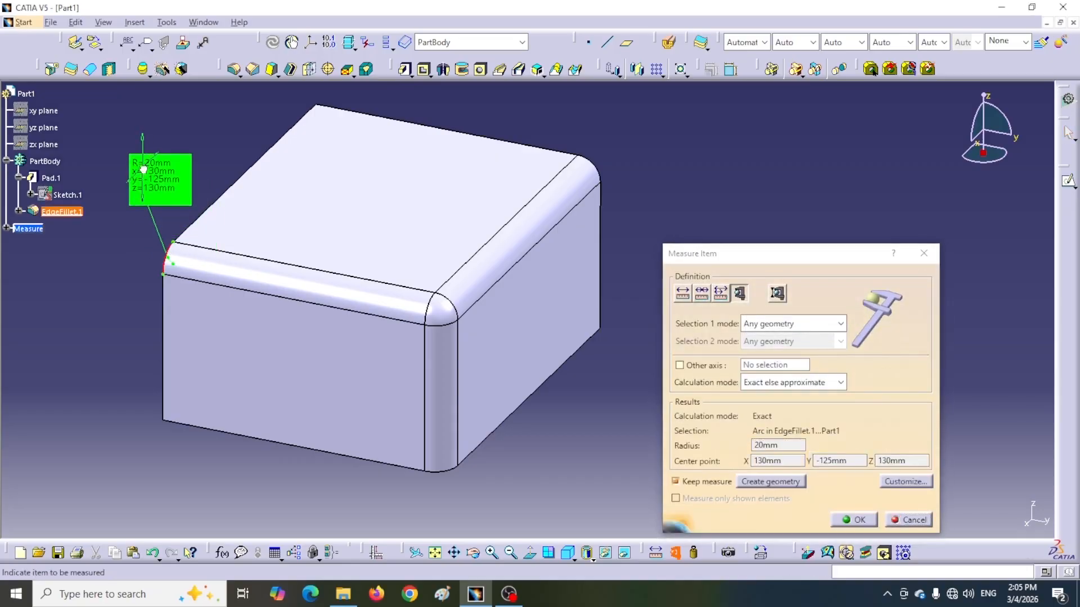
click(425, 306)
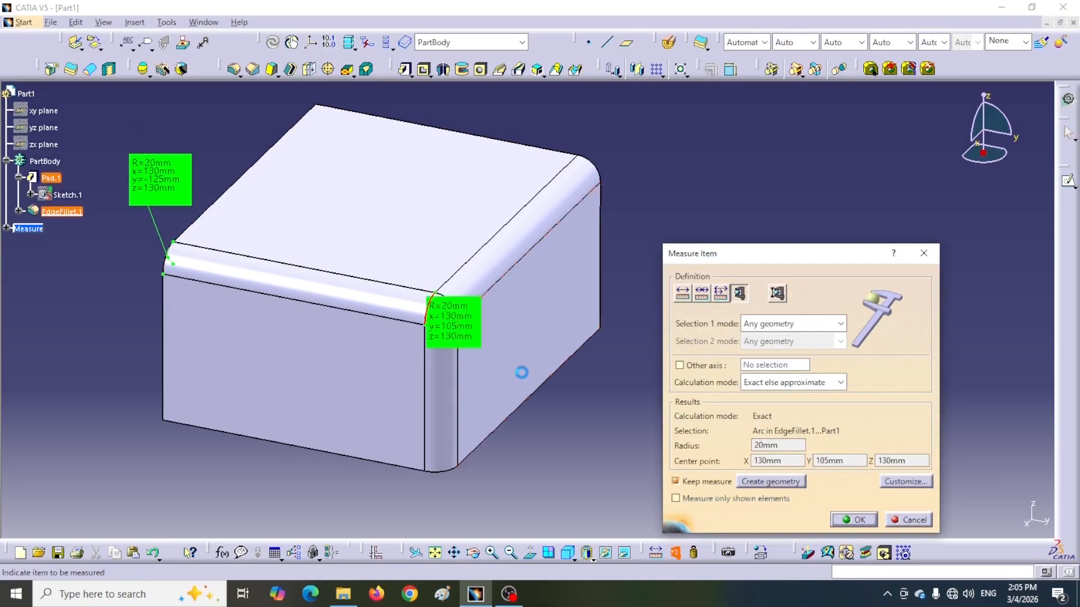
drag(450, 335, 400, 230)
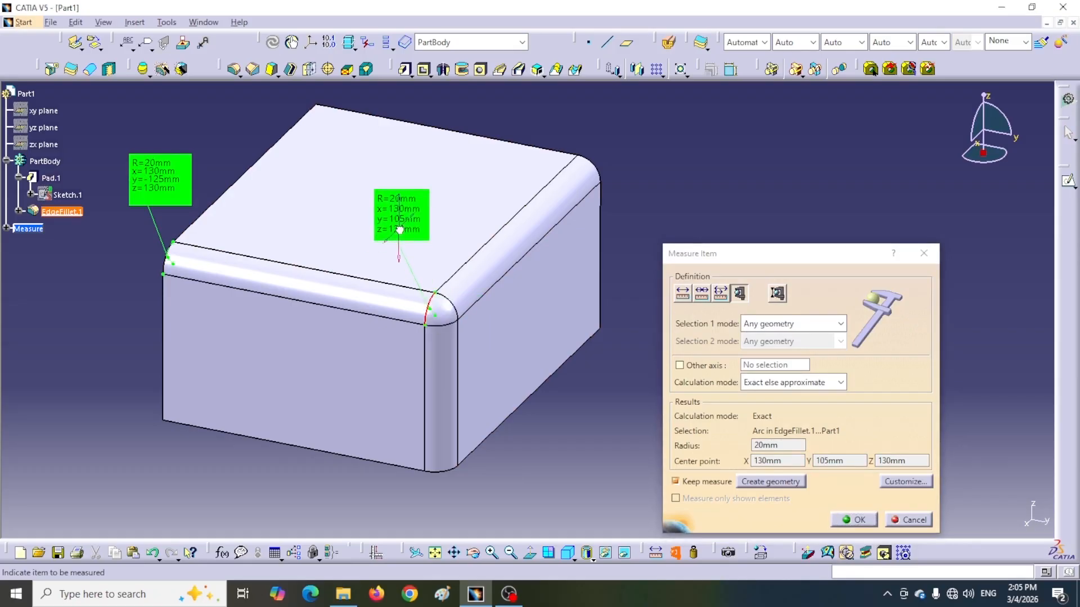
click(438, 471)
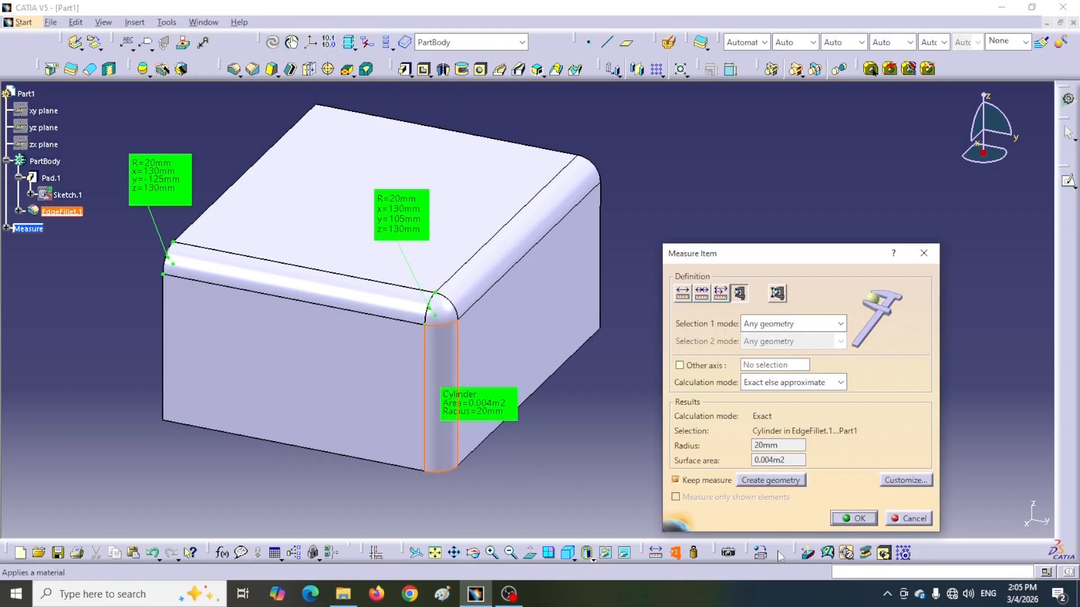
drag(505, 413, 330, 516)
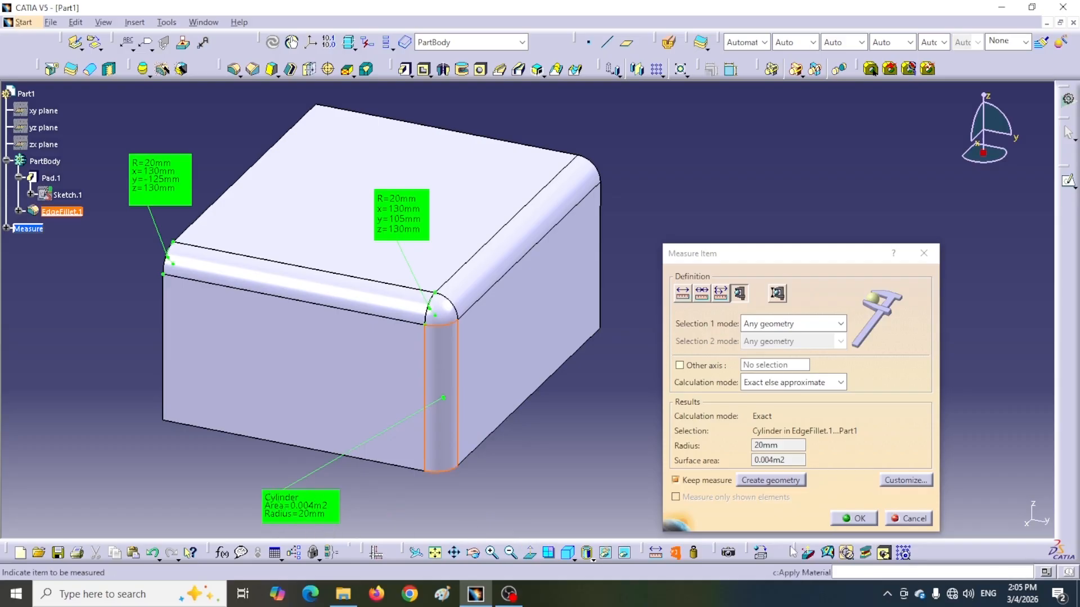
click(854, 519)
drag(401, 215, 230, 129)
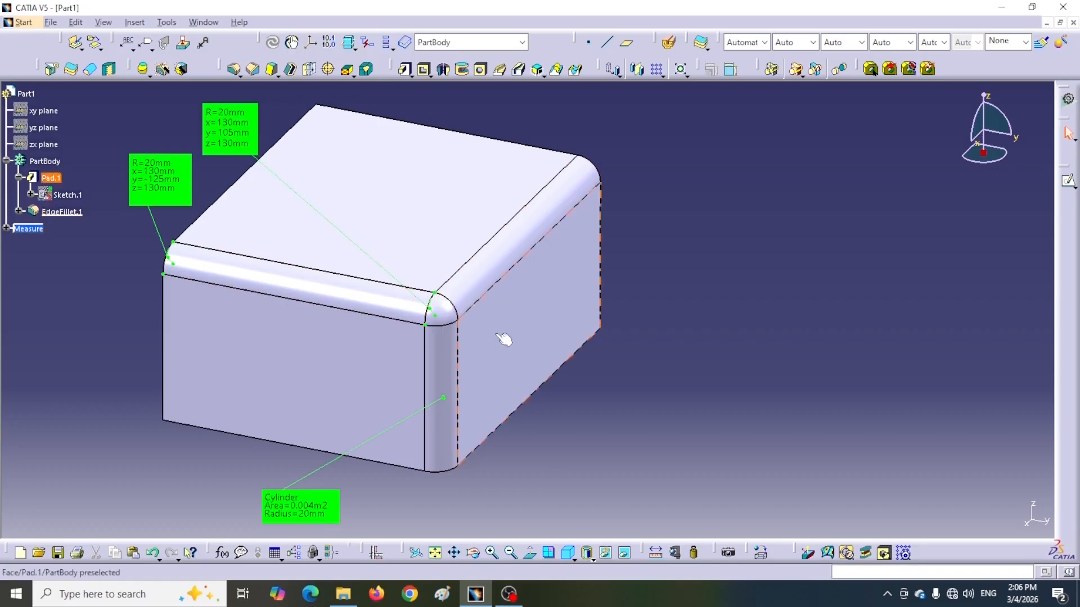
middle_drag(653, 460, 714, 366)
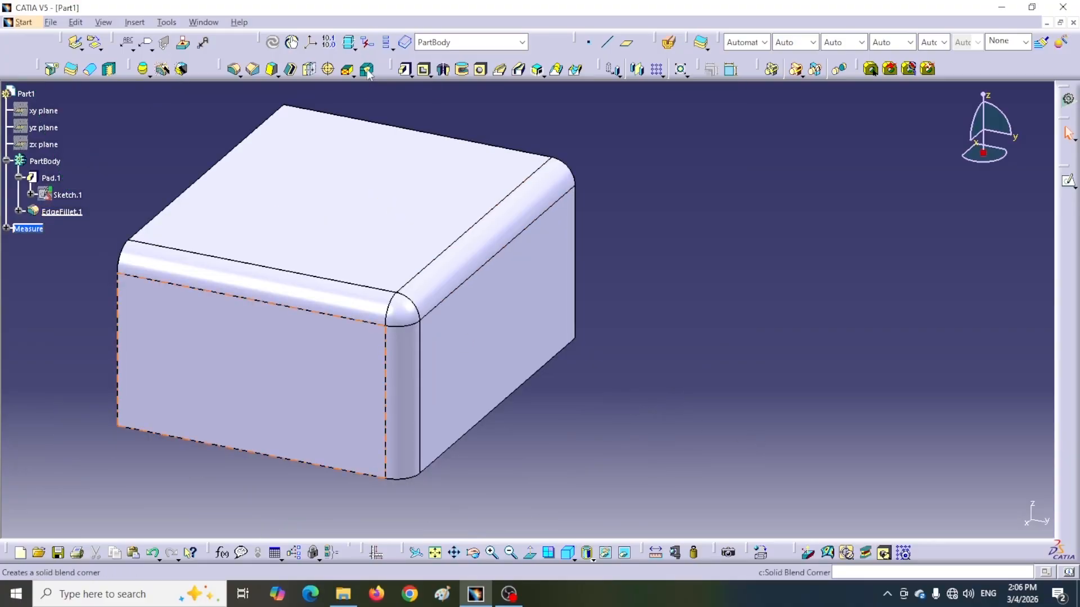
click(367, 70)
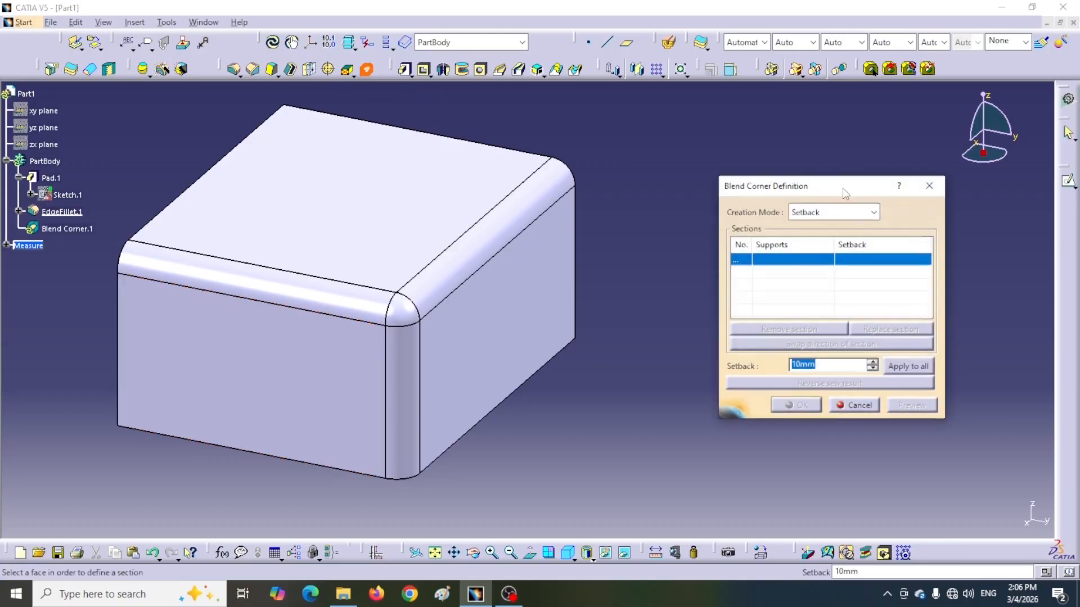
drag(847, 193, 789, 185)
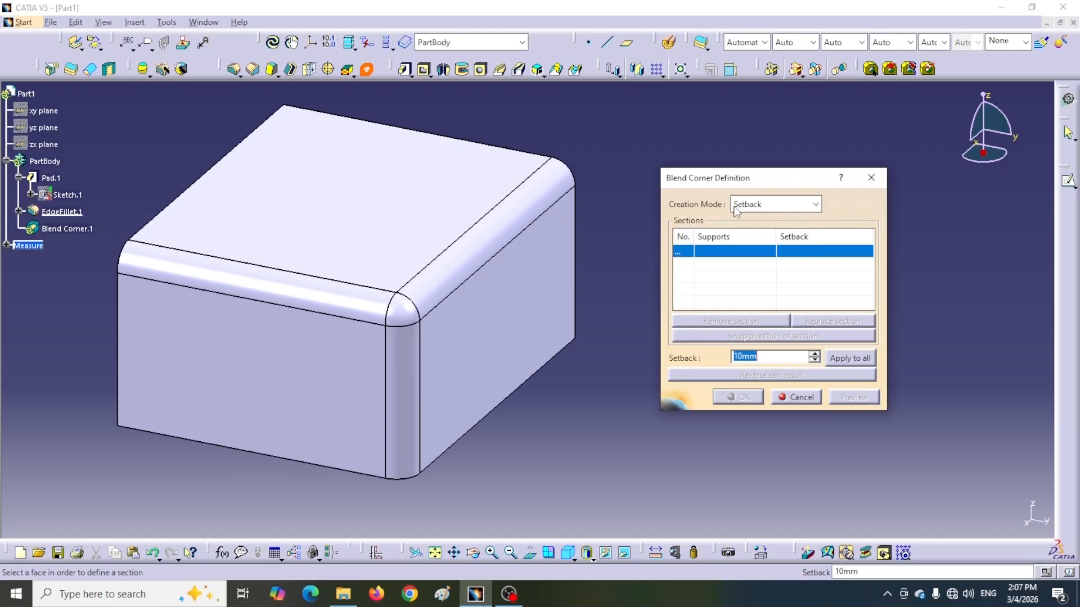
click(798, 398)
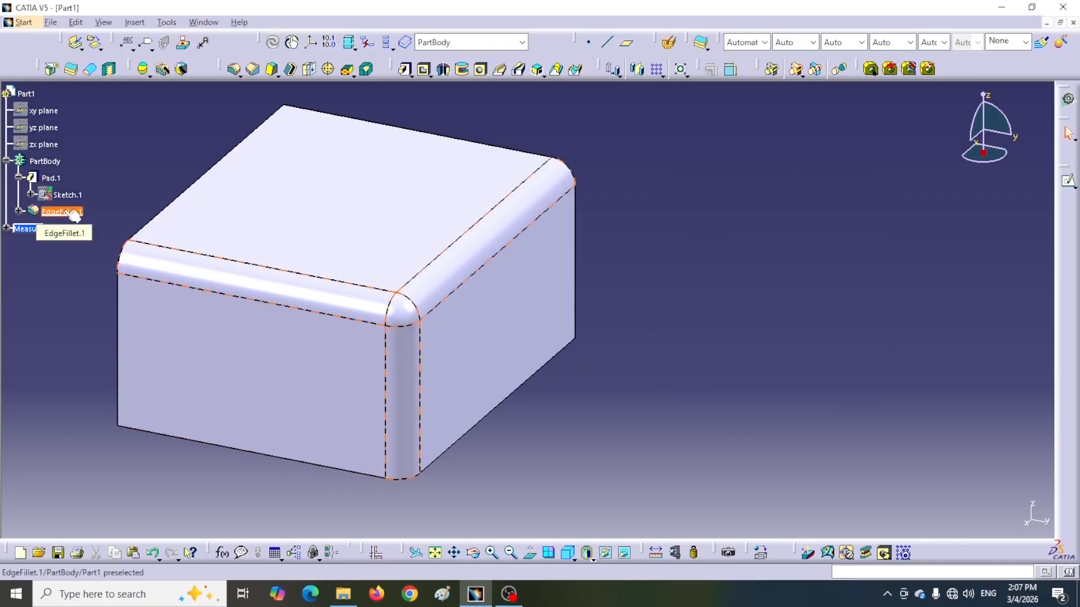
Edit the existing edge fillet and add the front upper vertex, where the three filleted edges meet, as a blend corner.
double_click(62, 212)
drag(729, 183, 788, 197)
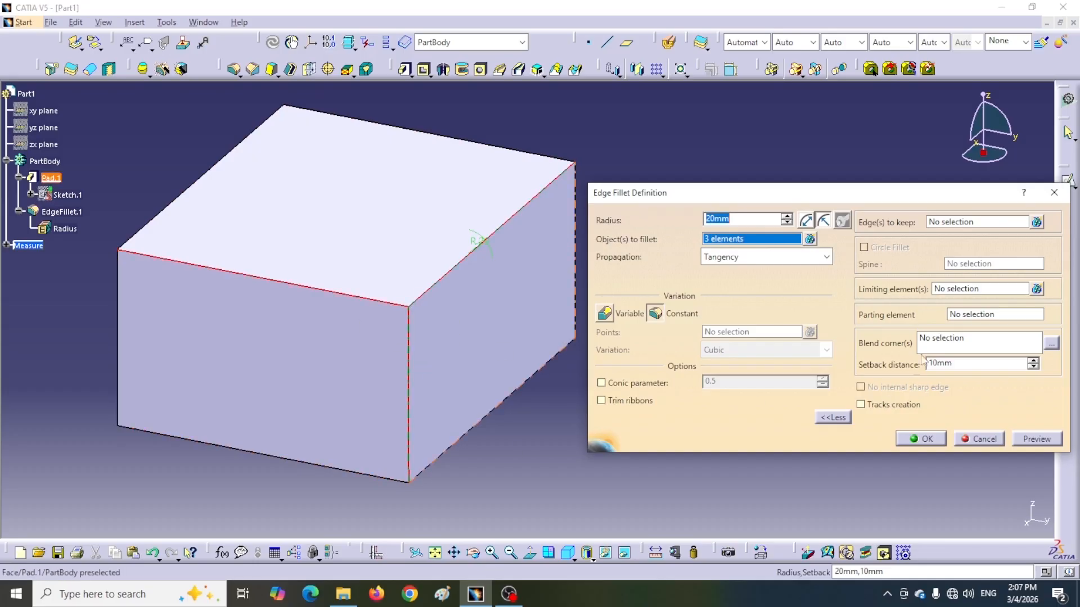
click(968, 338)
click(409, 307)
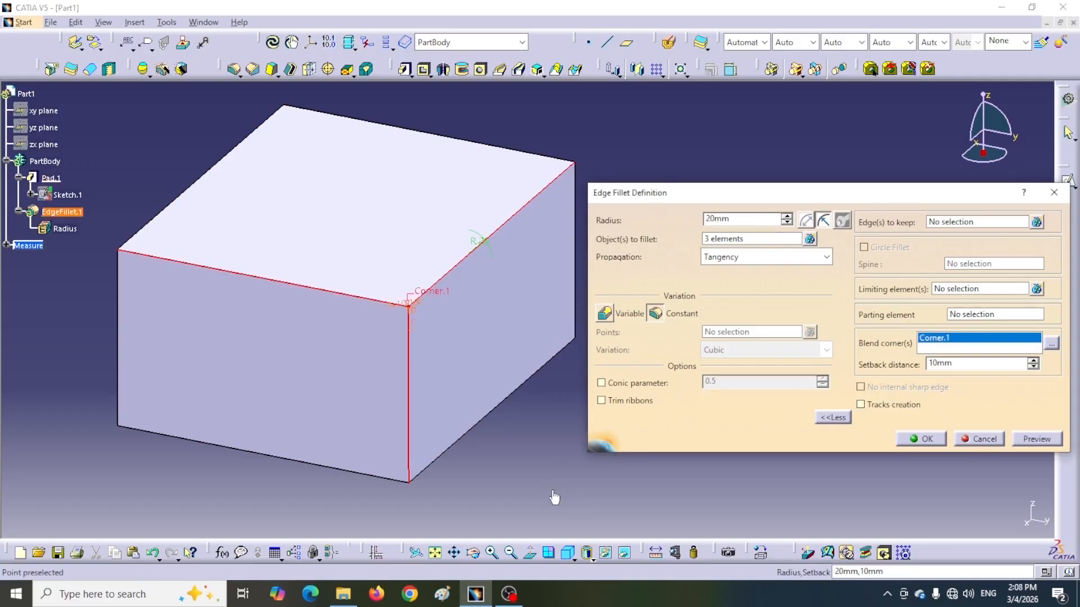
ctrl+middle_drag(540, 446, 547, 398)
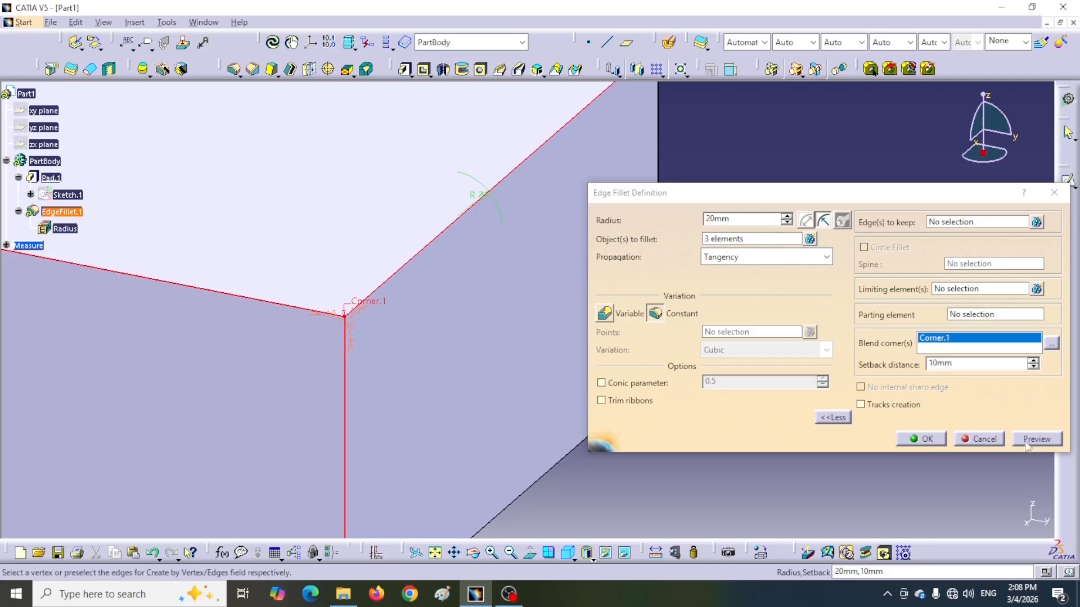
Set the blend corner's setback distance to 40 mm, preview the edge fillet and apply it.
drag(962, 363, 885, 365)
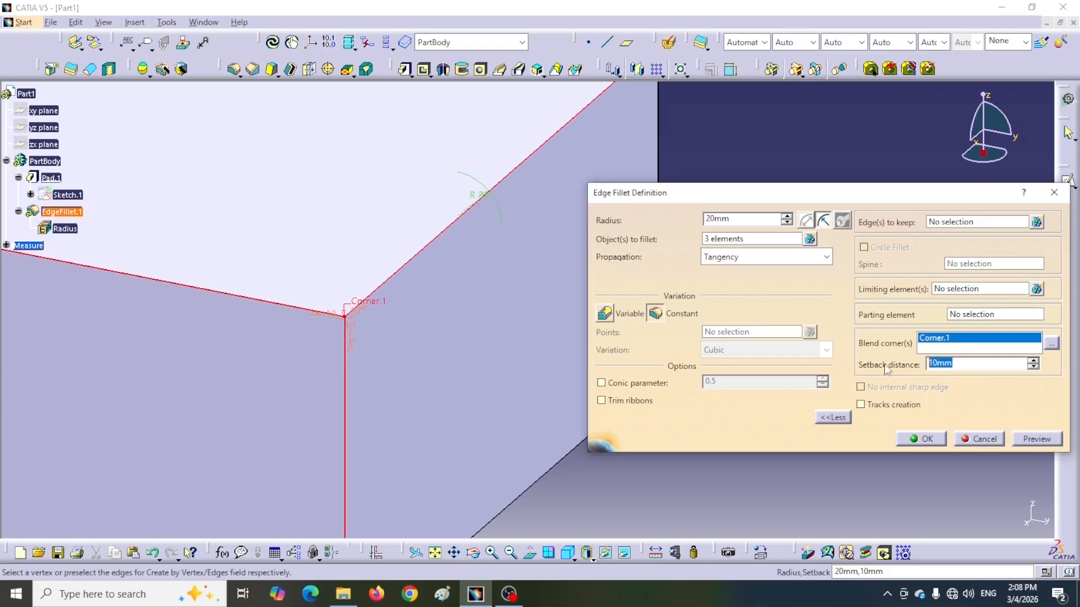
text(3)
click(1038, 438)
click(934, 440)
middle_drag(581, 393, 735, 378)
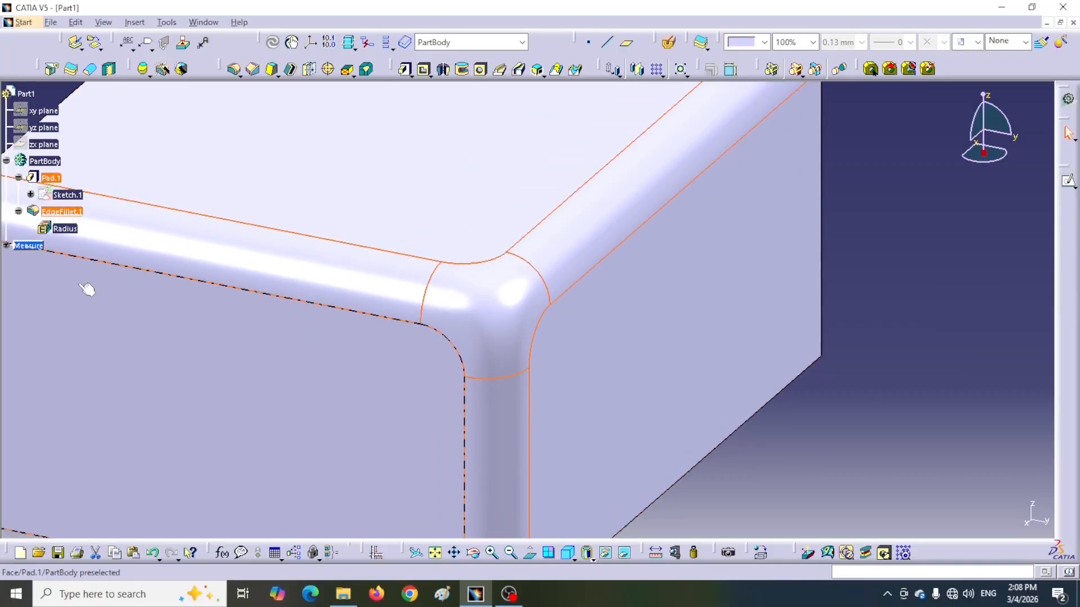
Edit the edge fillet again to remove its blend corner and apply the plain 20 mm fillet.
double_click(68, 214)
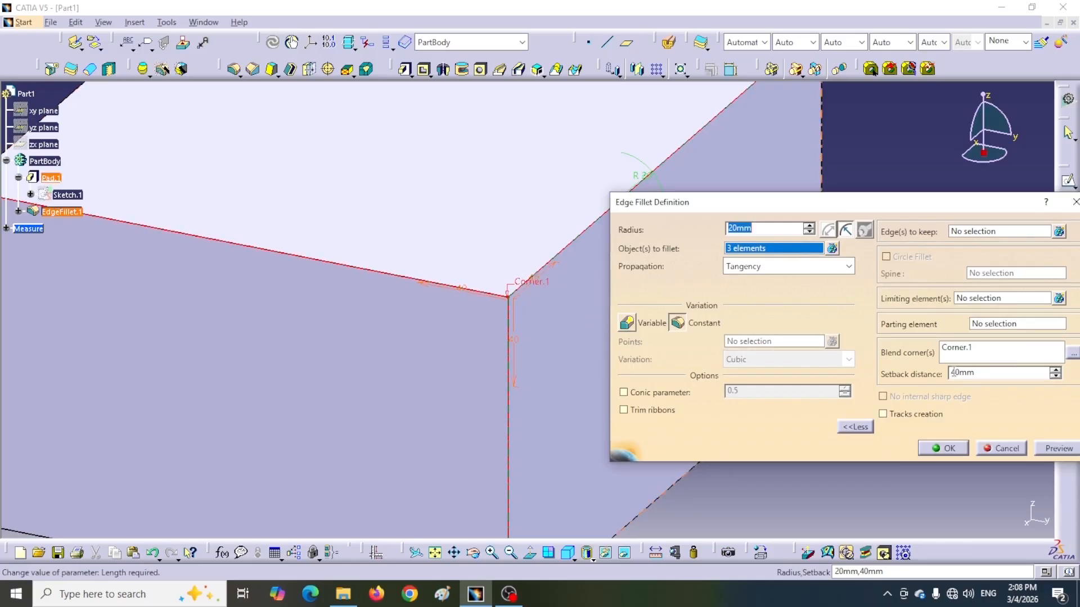
click(945, 448)
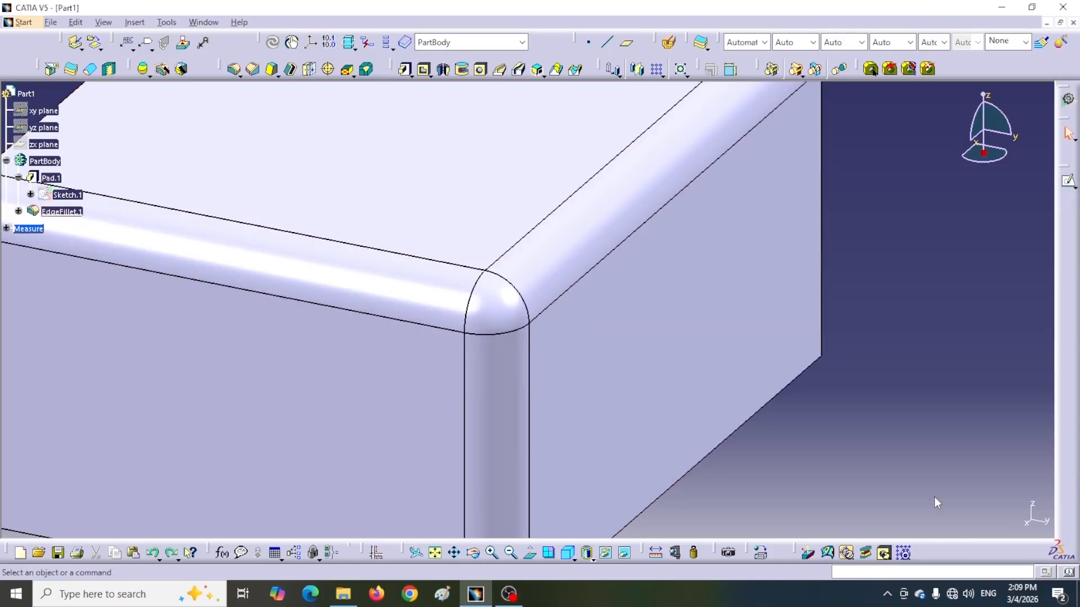
Start a Blend Corner in Setback mode and define its sections on the two fillet faces along the top edges.
middle_drag(839, 450, 660, 390)
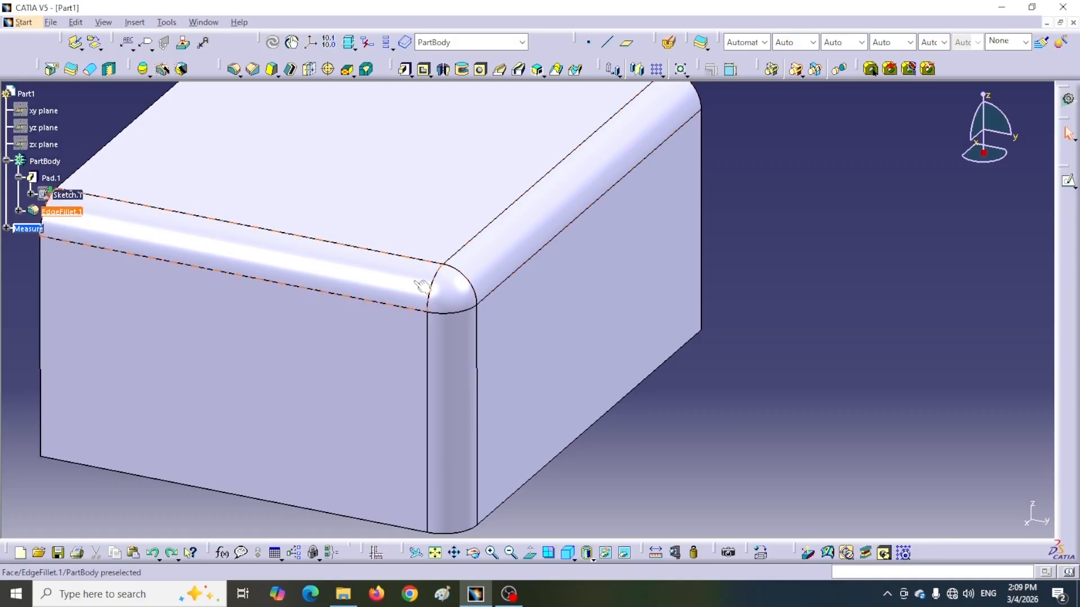
click(366, 69)
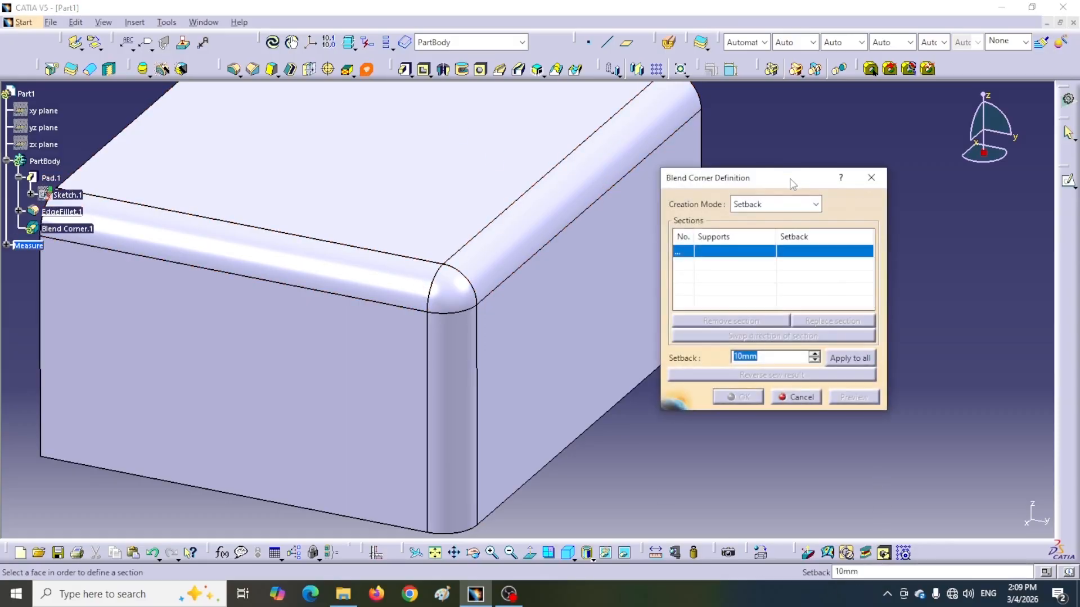
drag(791, 184, 887, 233)
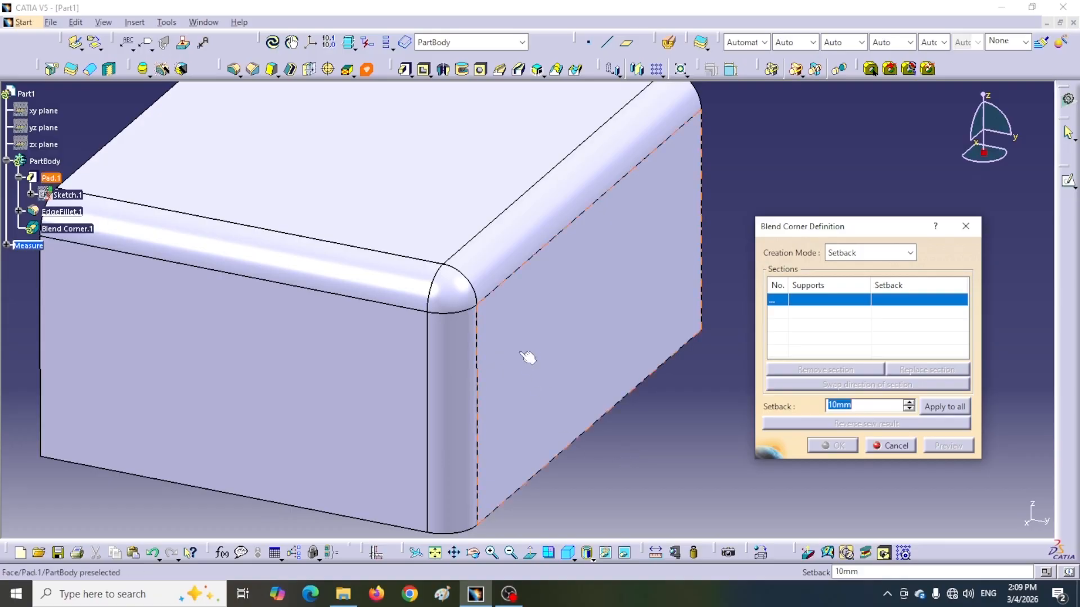
click(557, 247)
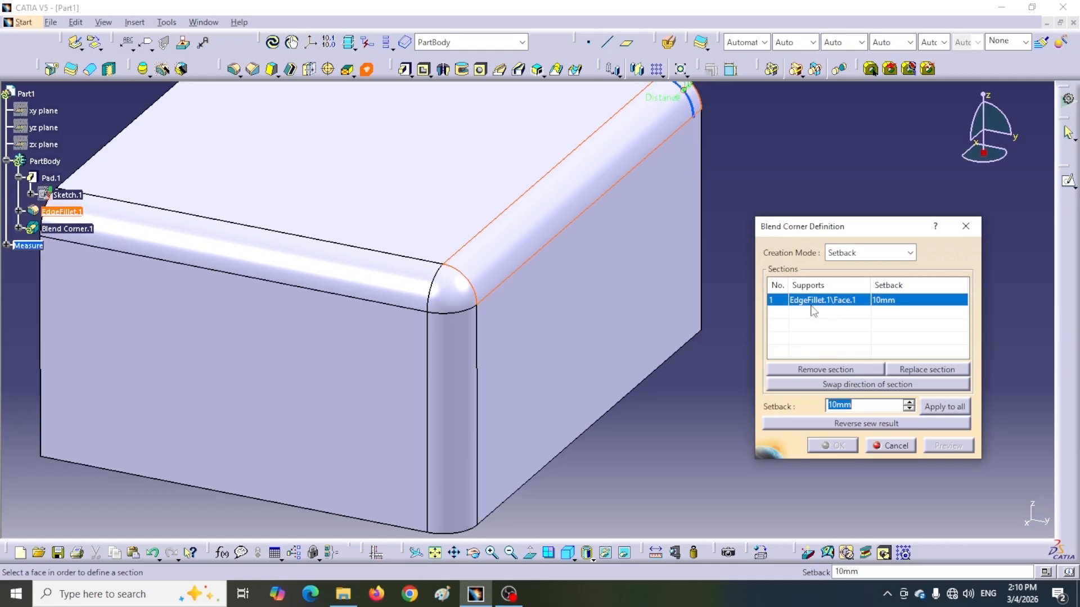
click(823, 369)
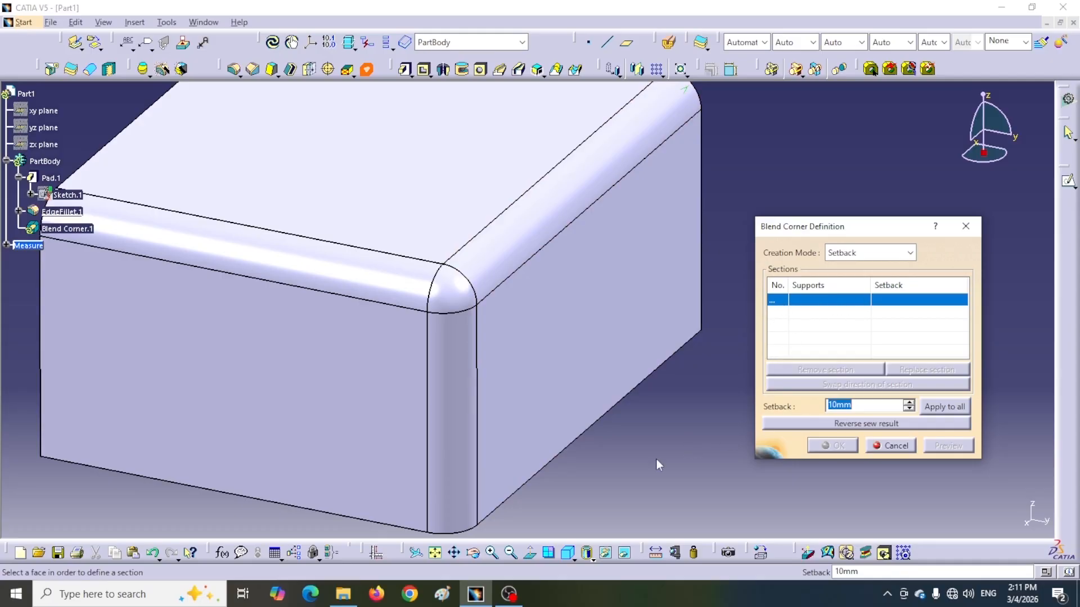
click(547, 217)
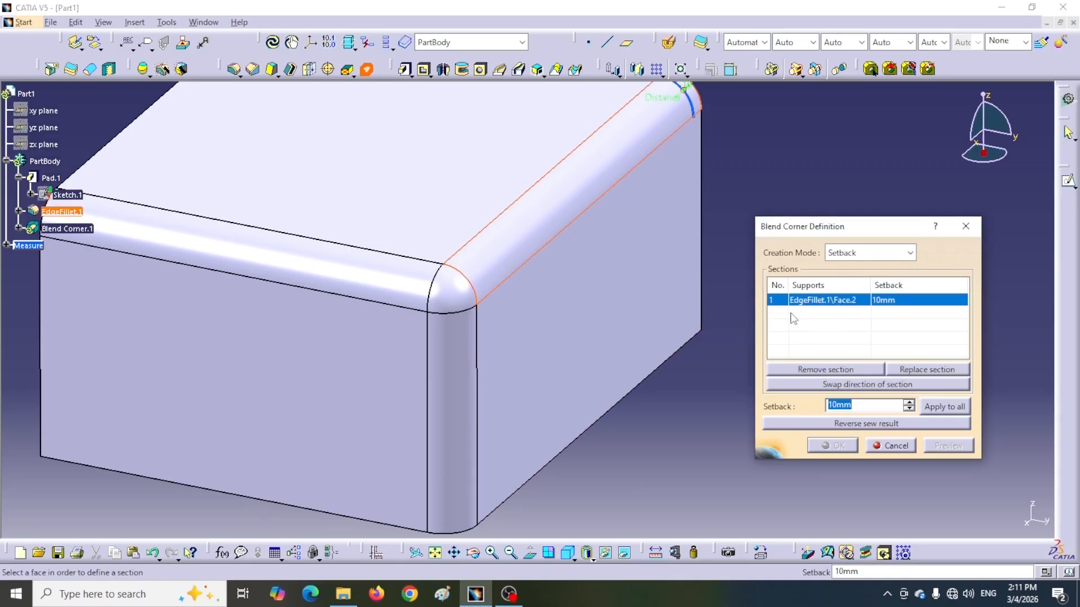
click(348, 275)
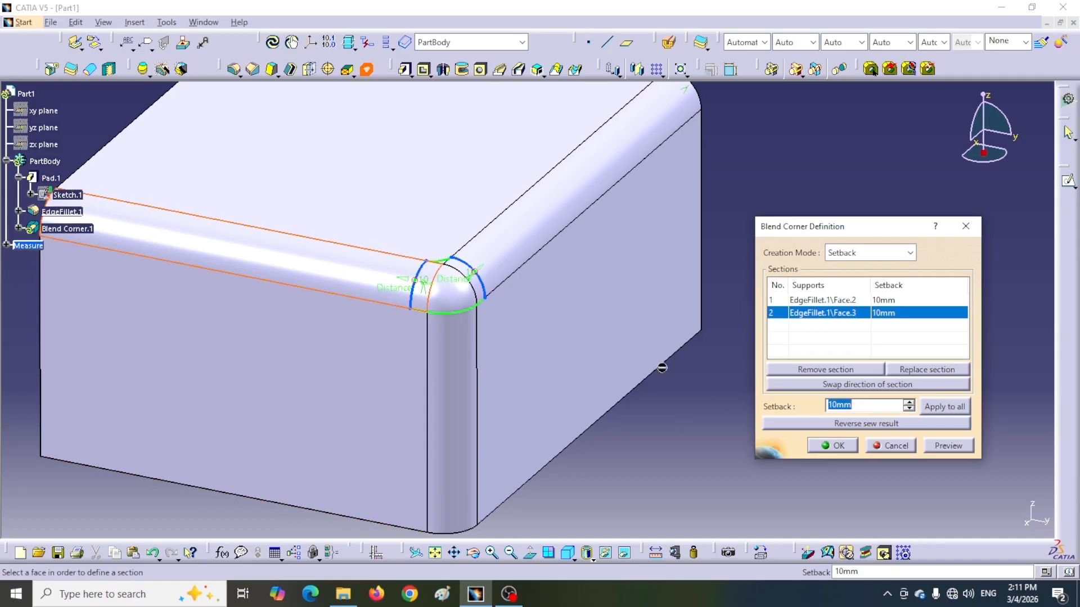
Adjust the setback of the first blend corner section to 73 mm and of the second section to 22 mm.
click(921, 370)
click(819, 300)
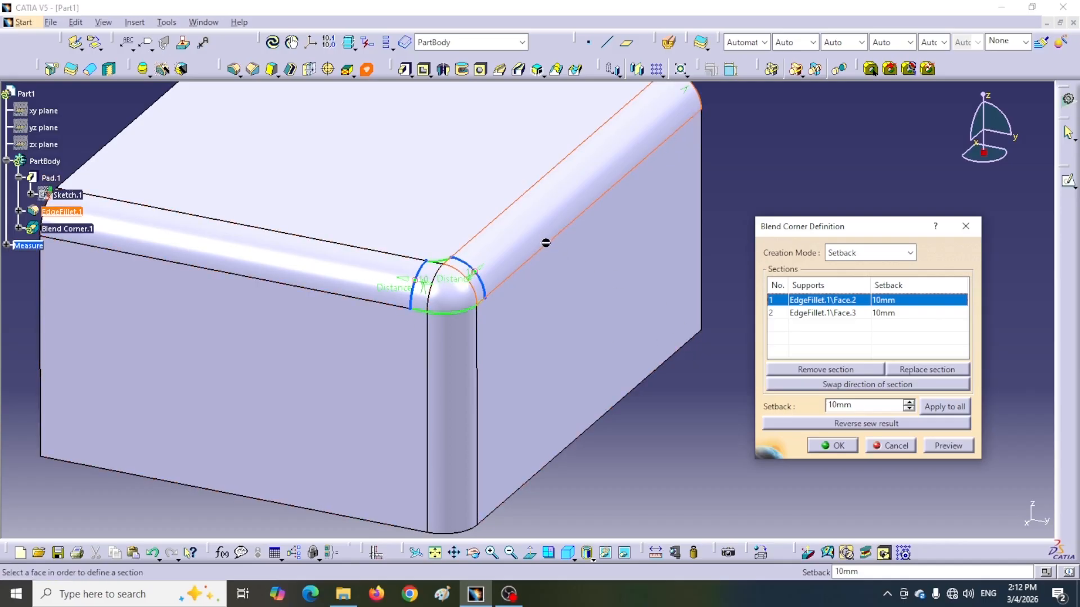
ctrl+middle_drag(700, 430, 649, 478)
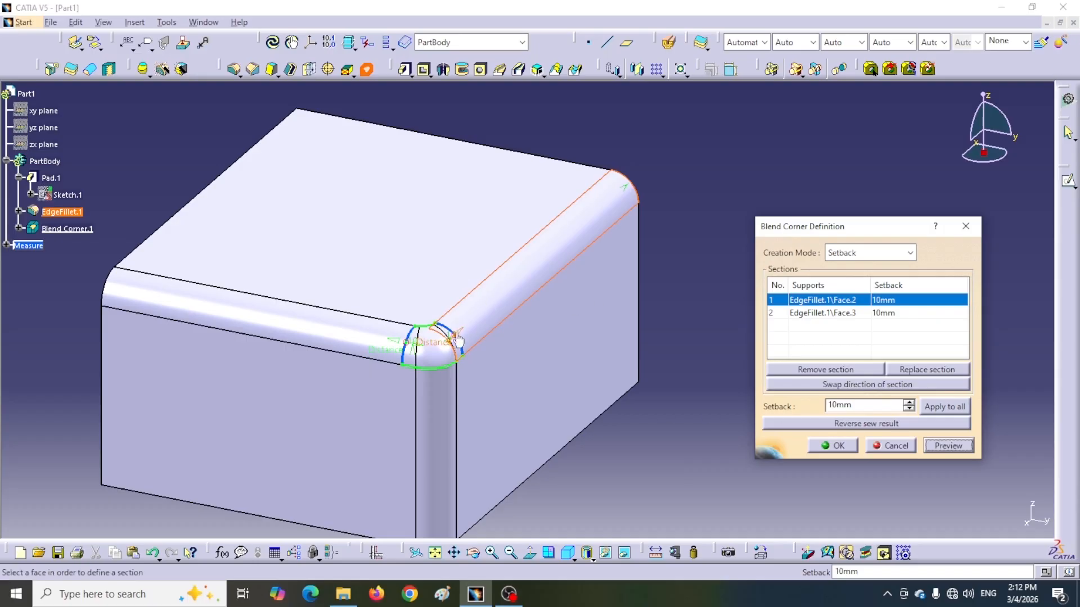
drag(459, 336, 498, 300)
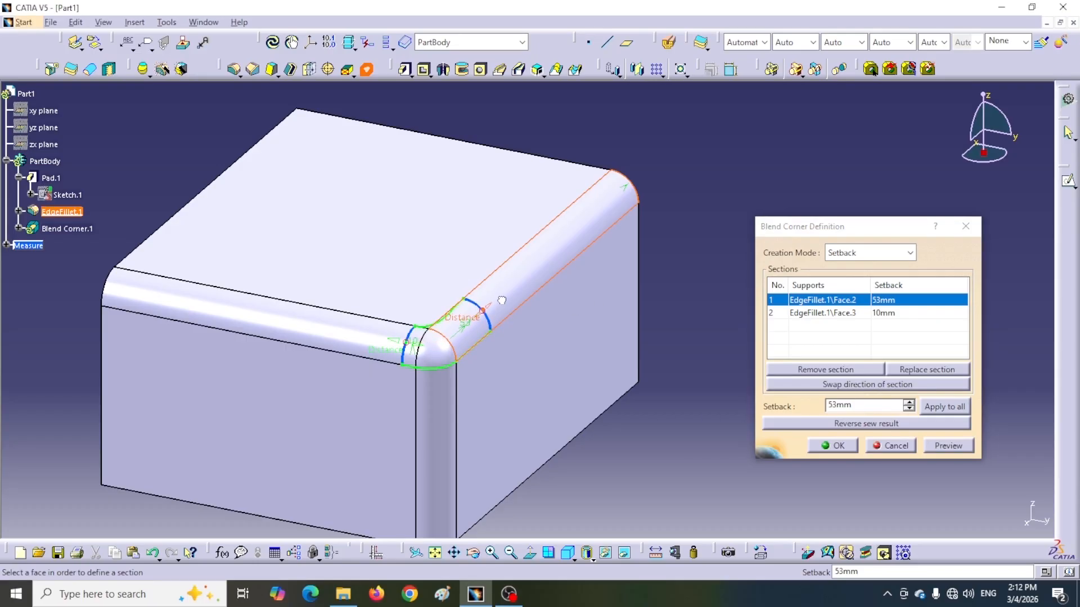
click(355, 338)
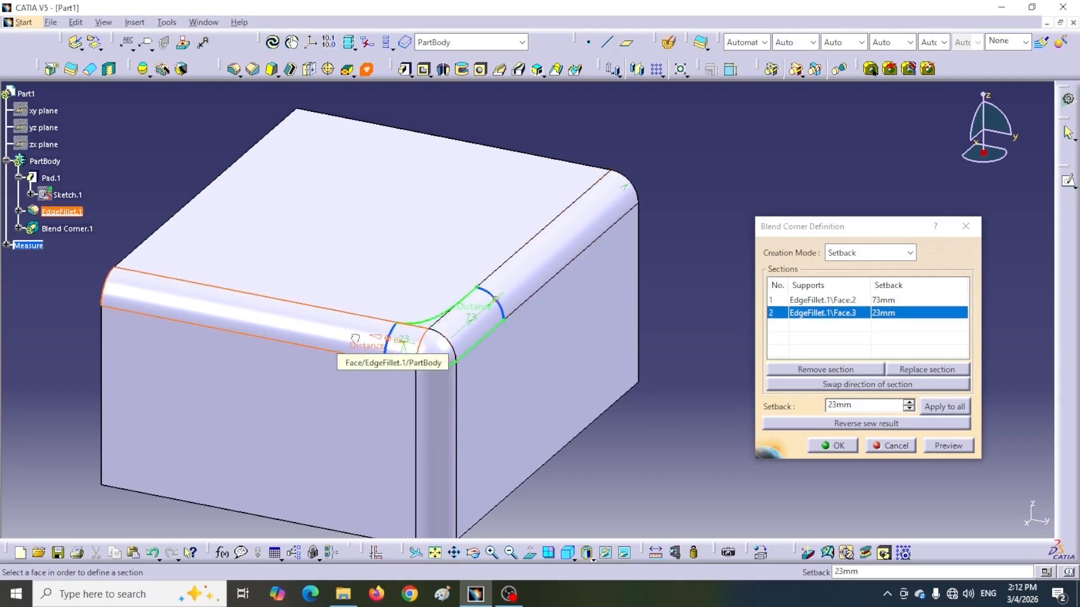
drag(355, 338, 347, 336)
Swap the direction of the second blend corner section along its fillet face, and restore the original direction.
middle_drag(554, 413, 678, 330)
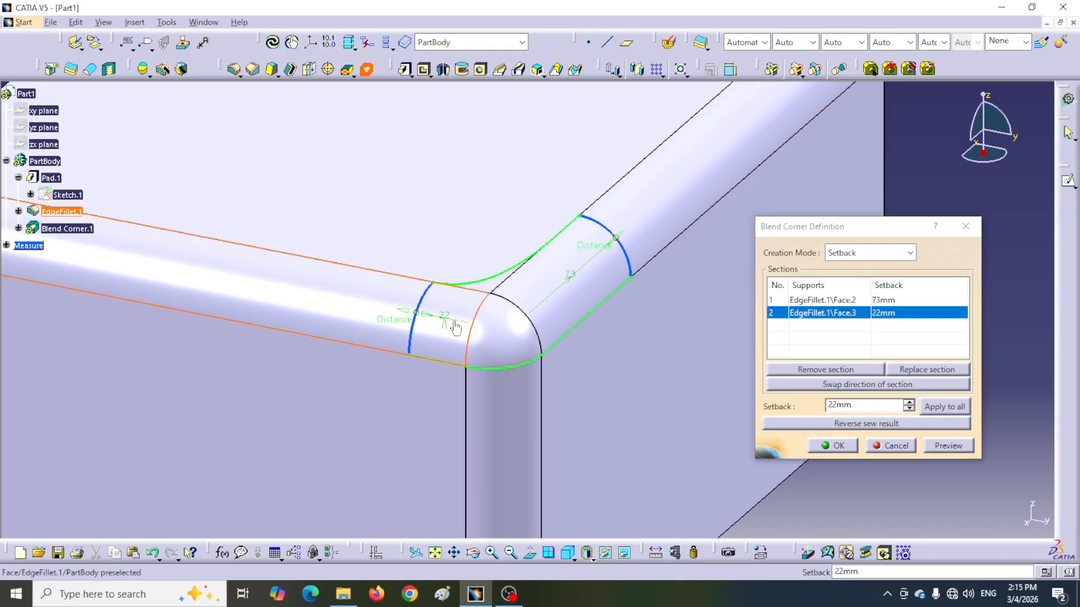
ctrl+middle_drag(506, 276, 458, 354)
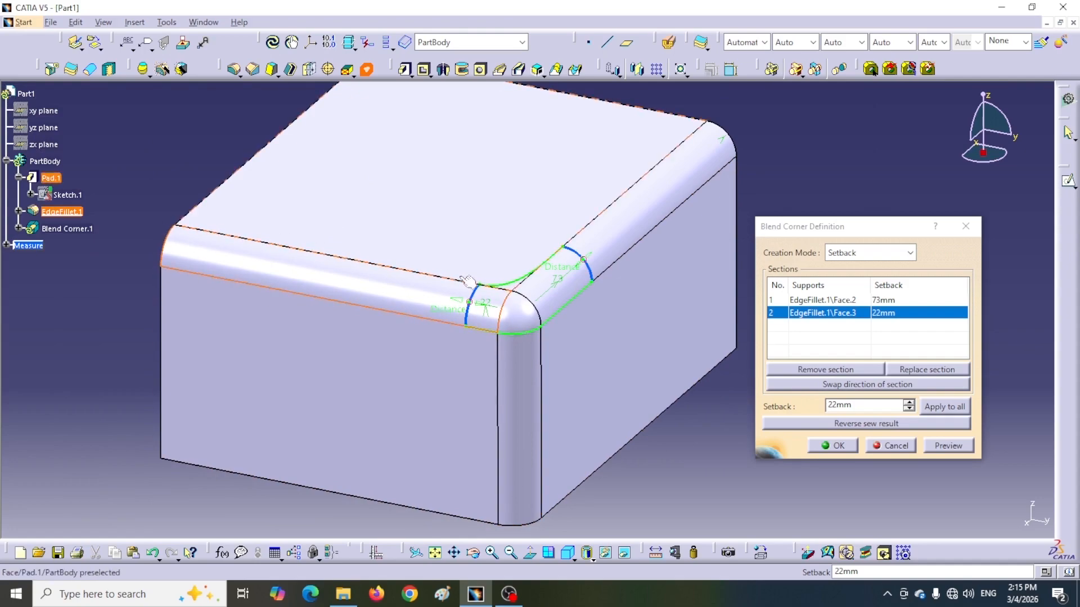
click(853, 383)
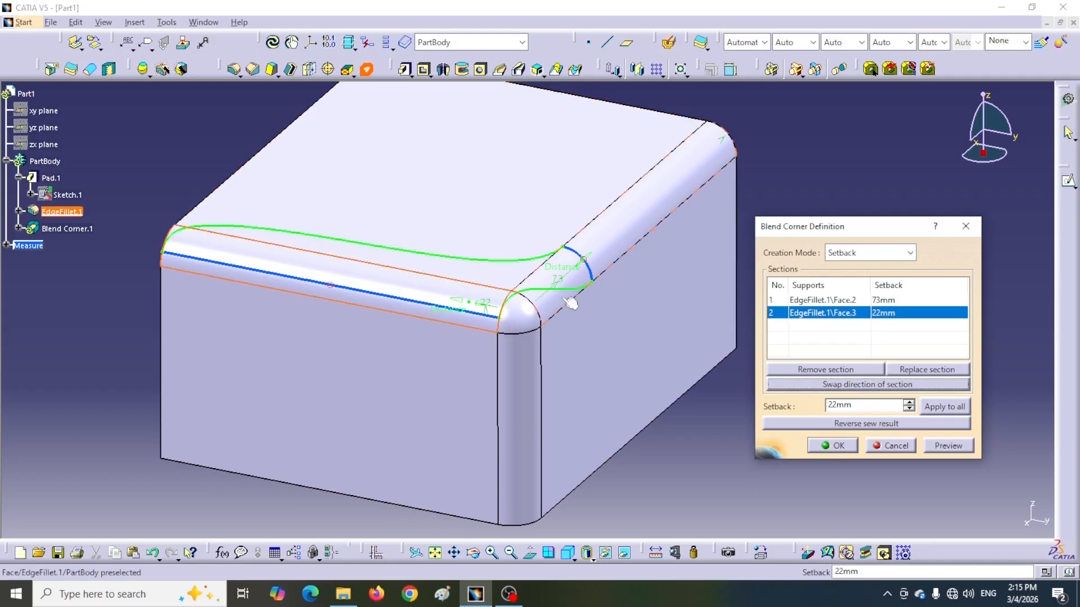
click(876, 385)
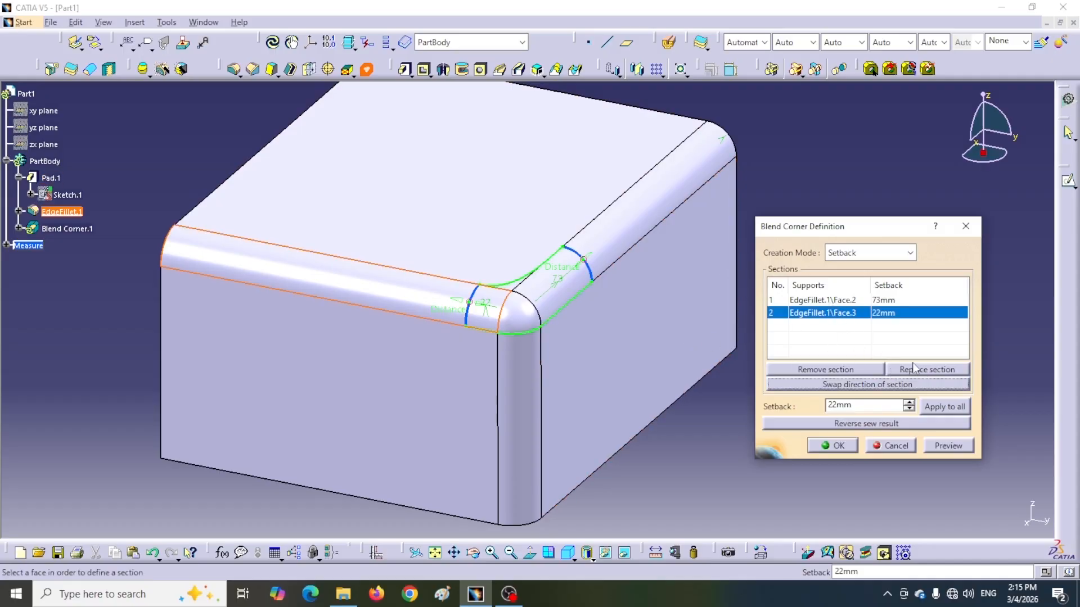
Try to swap the direction of the first blend corner section, with its setback at 73 mm.
click(832, 301)
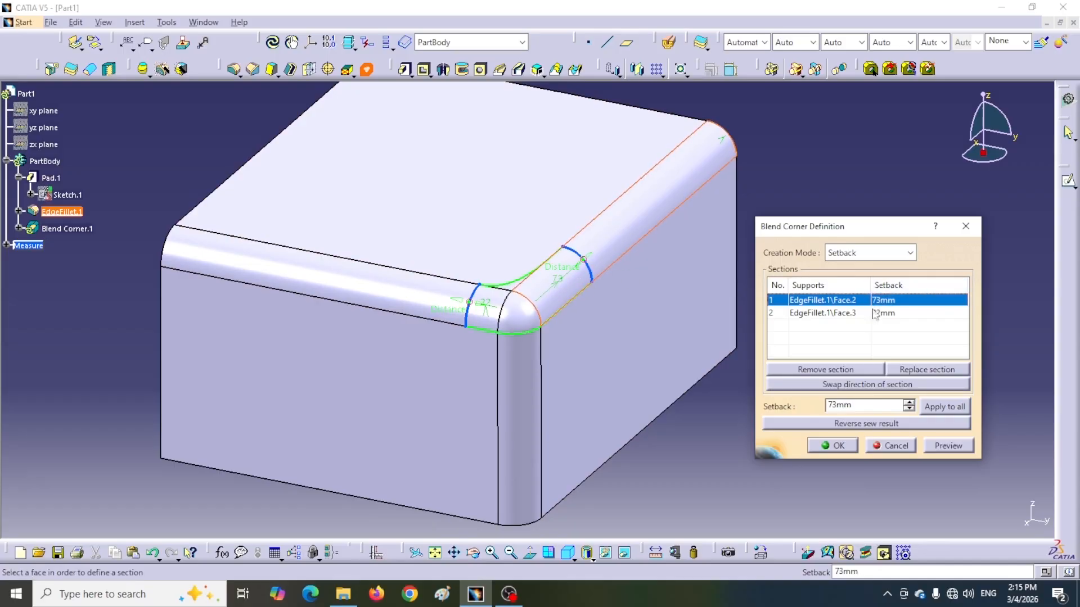
click(854, 385)
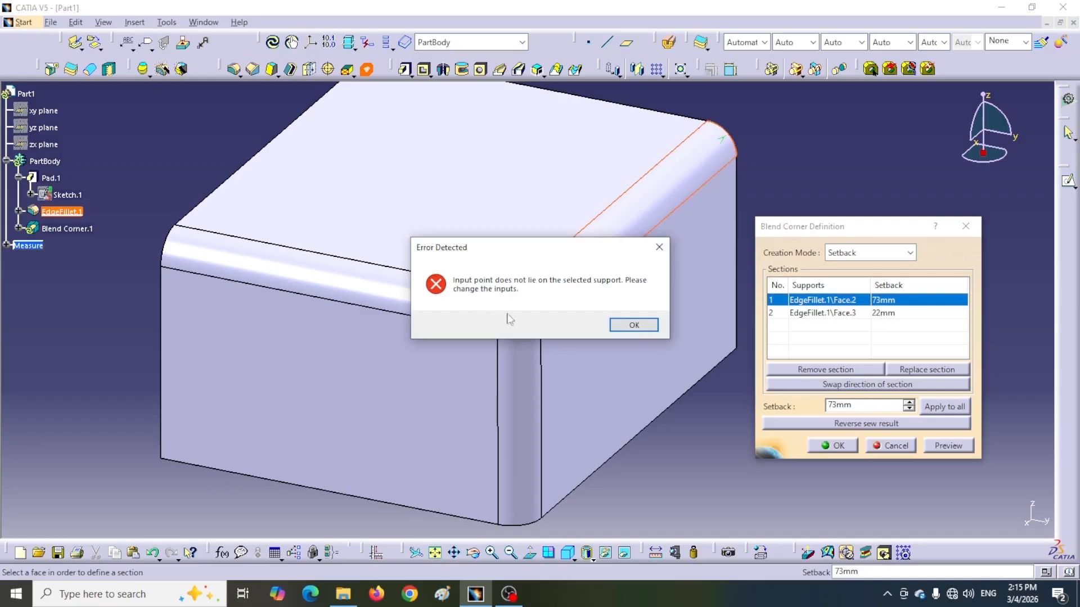
click(635, 327)
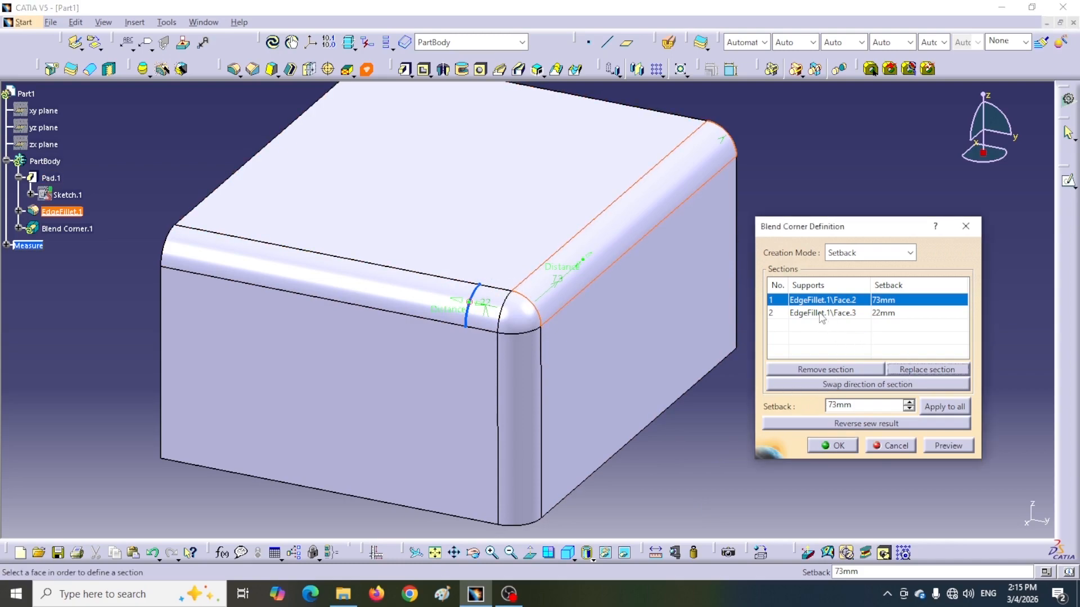
Show the hidden measurements to inspect the fillet radii at the edges and corner, and hide them again.
click(822, 314)
right_click(30, 245)
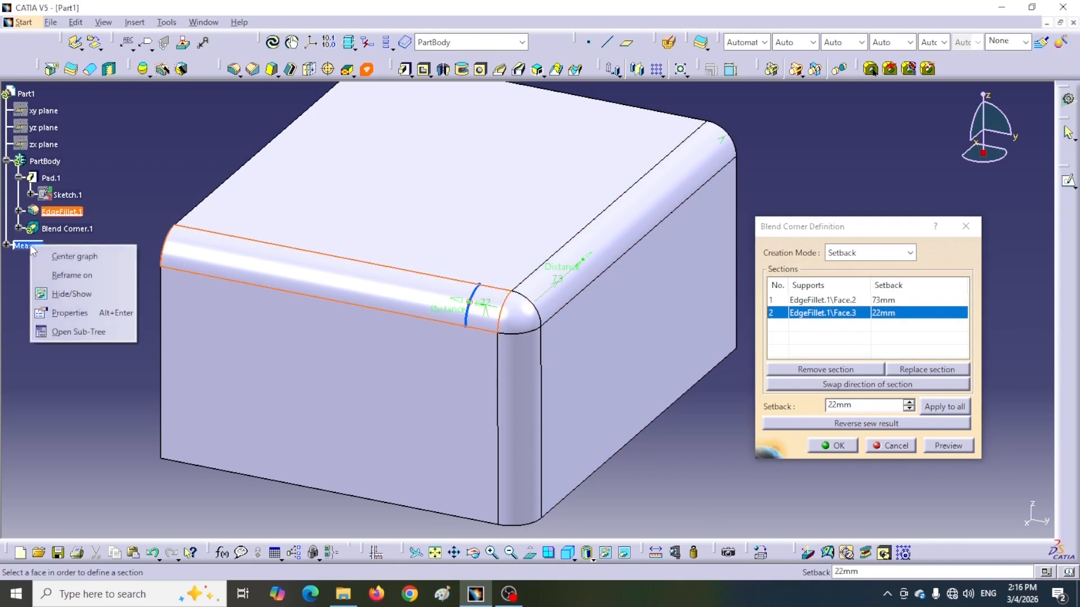
click(73, 295)
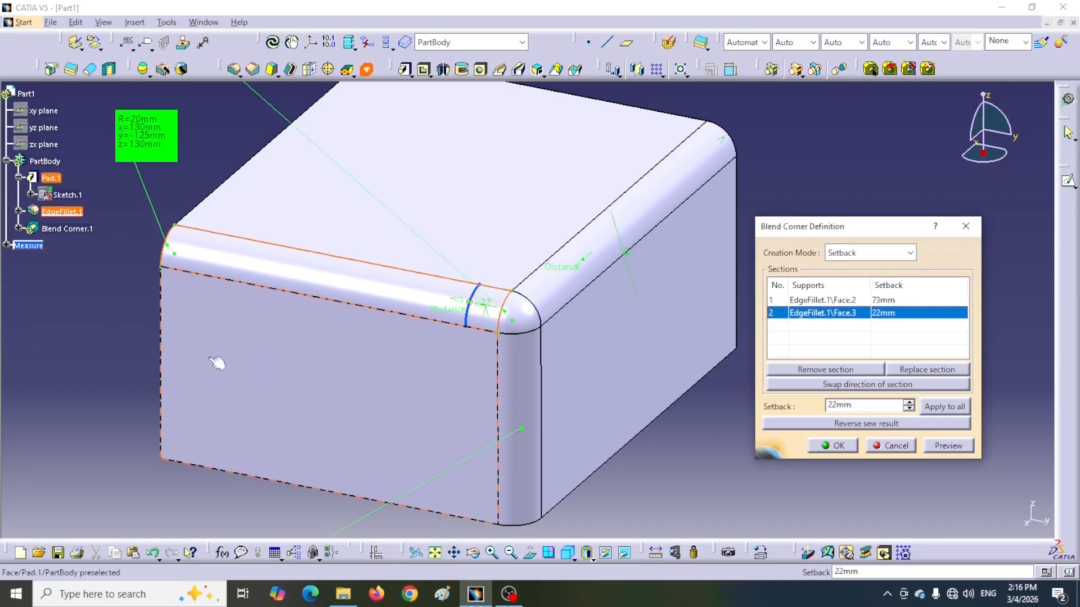
middle_drag(251, 388, 316, 268)
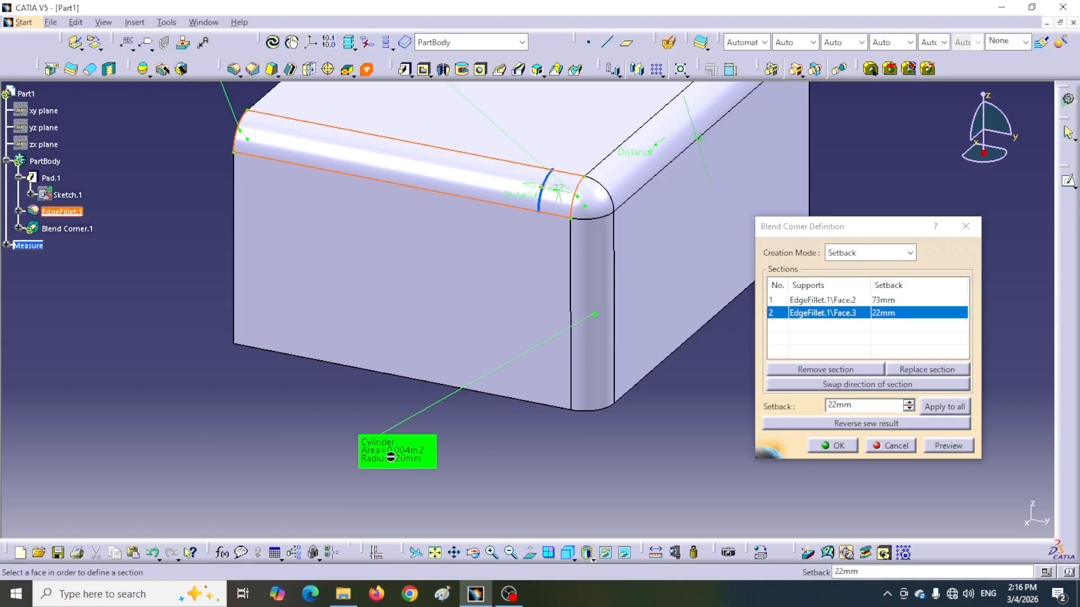
middle_drag(417, 339, 407, 510)
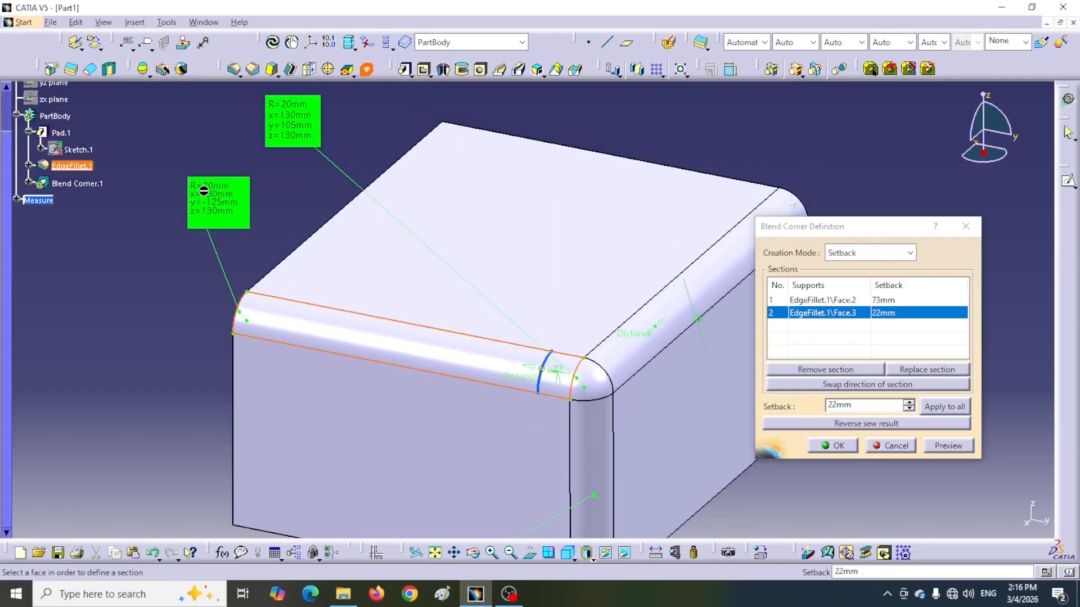
right_click(39, 205)
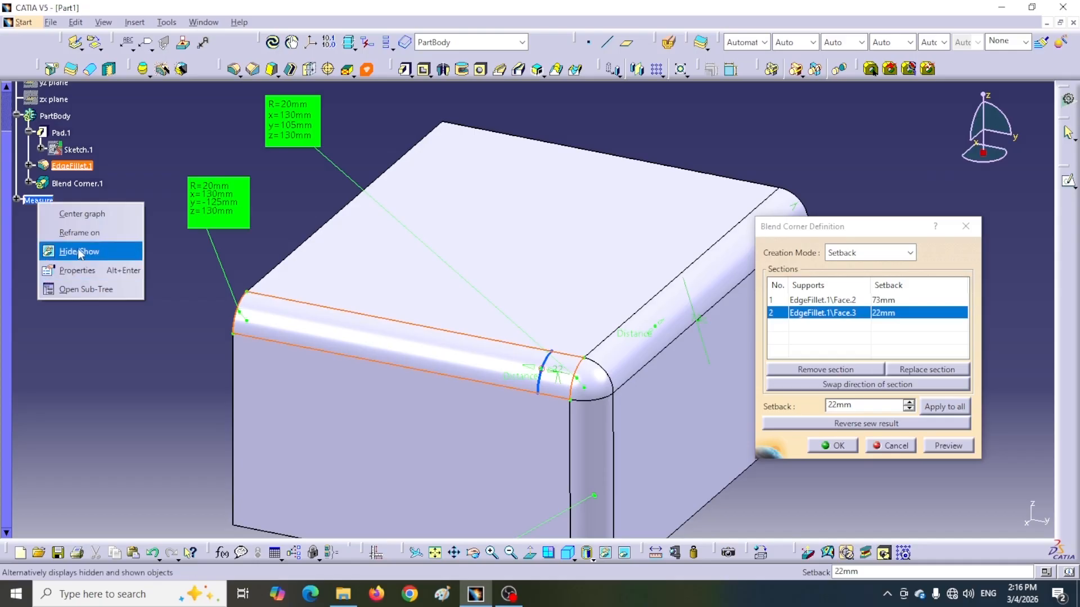
click(70, 248)
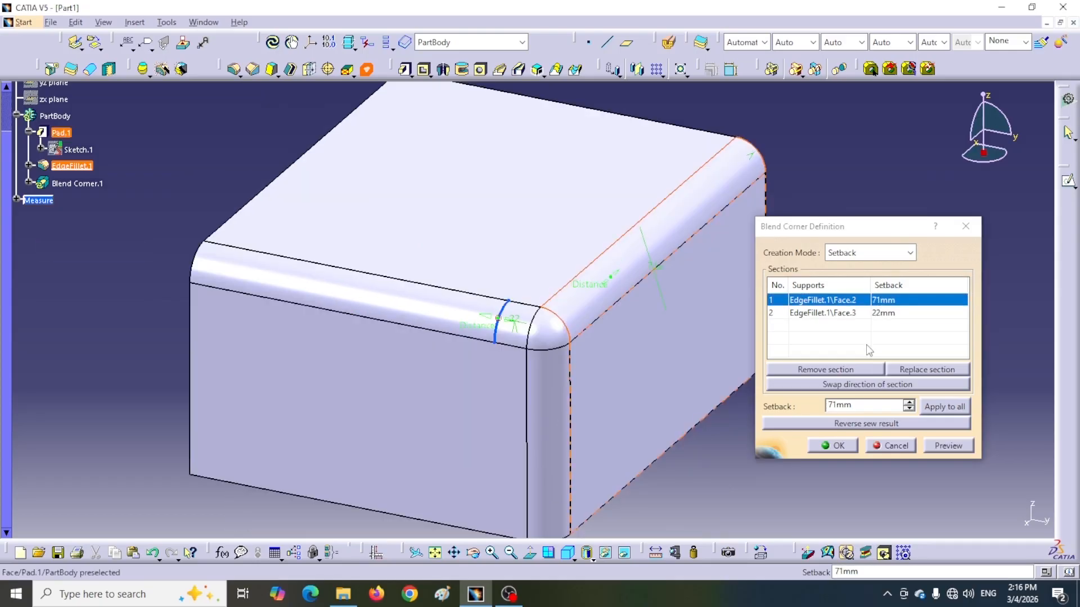
Try swapping the first section's direction again with a 71 mm setback, and cancel the Blend Corner definition.
click(854, 386)
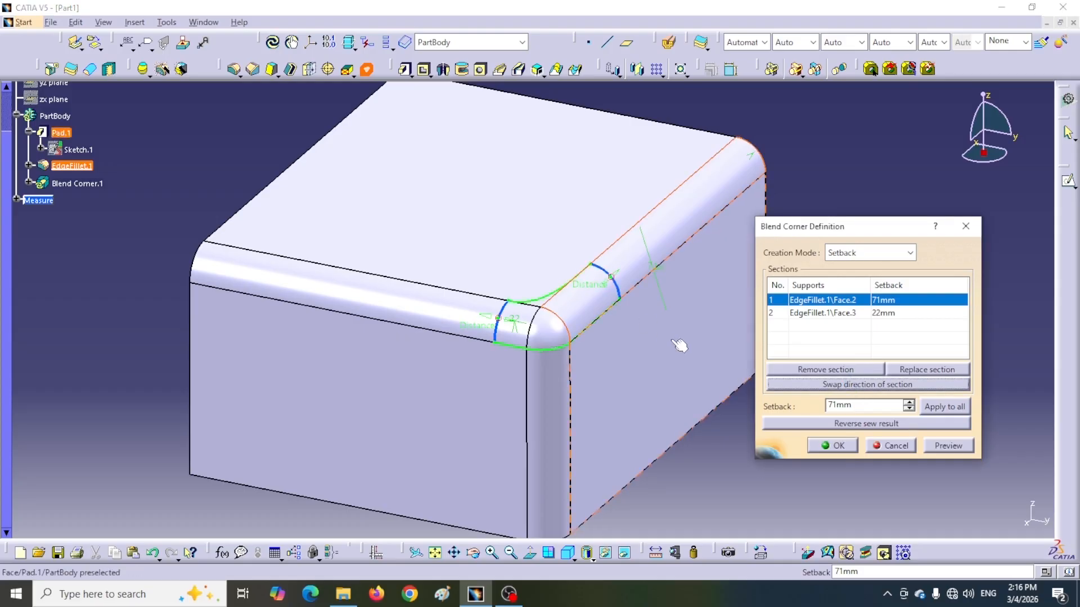
click(838, 387)
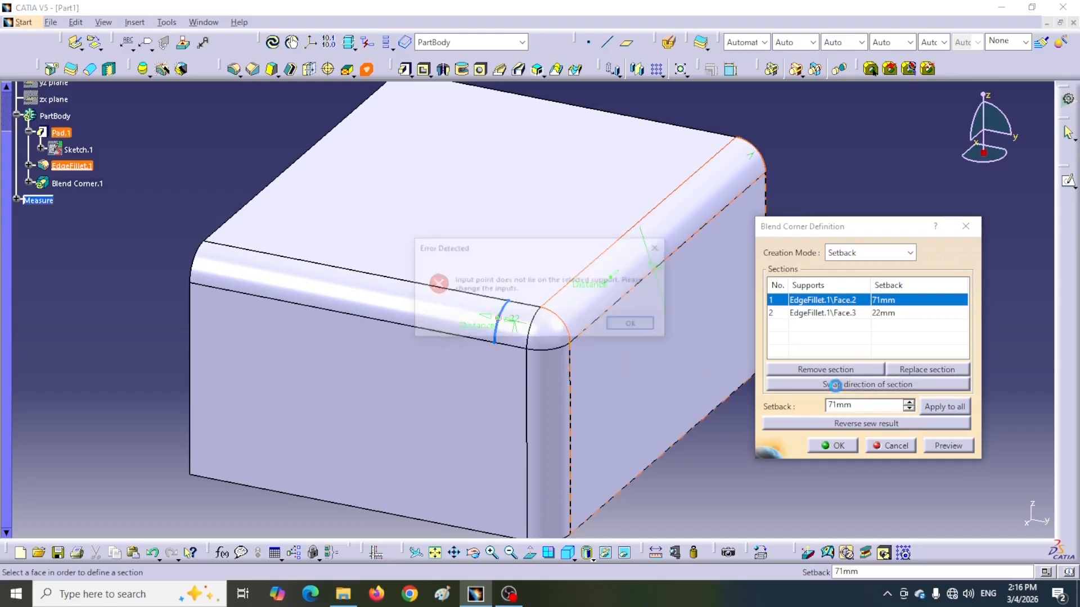
drag(472, 249, 542, 266)
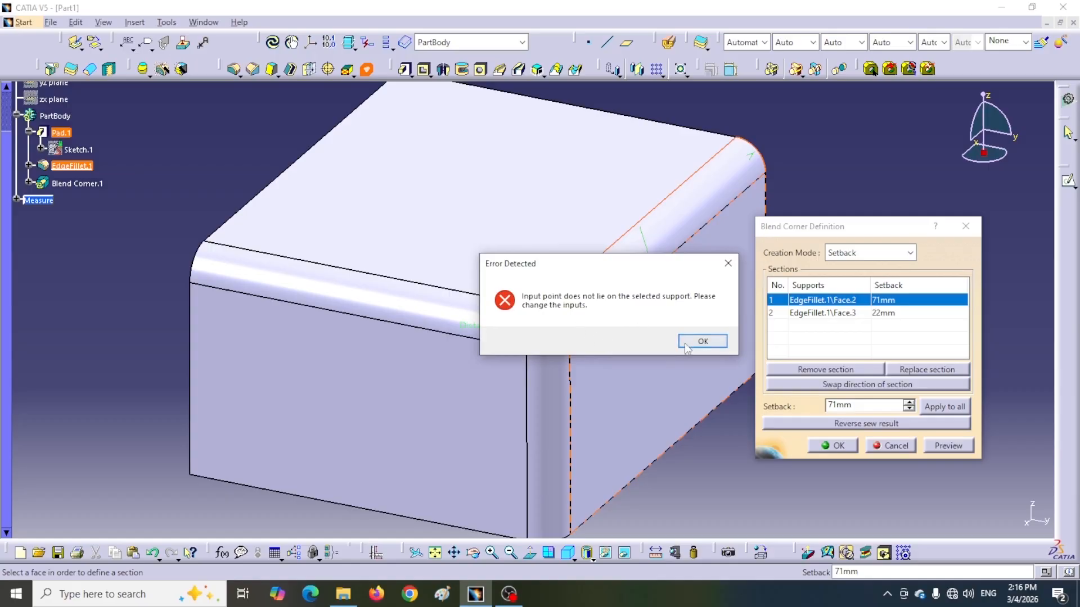
click(703, 341)
click(887, 446)
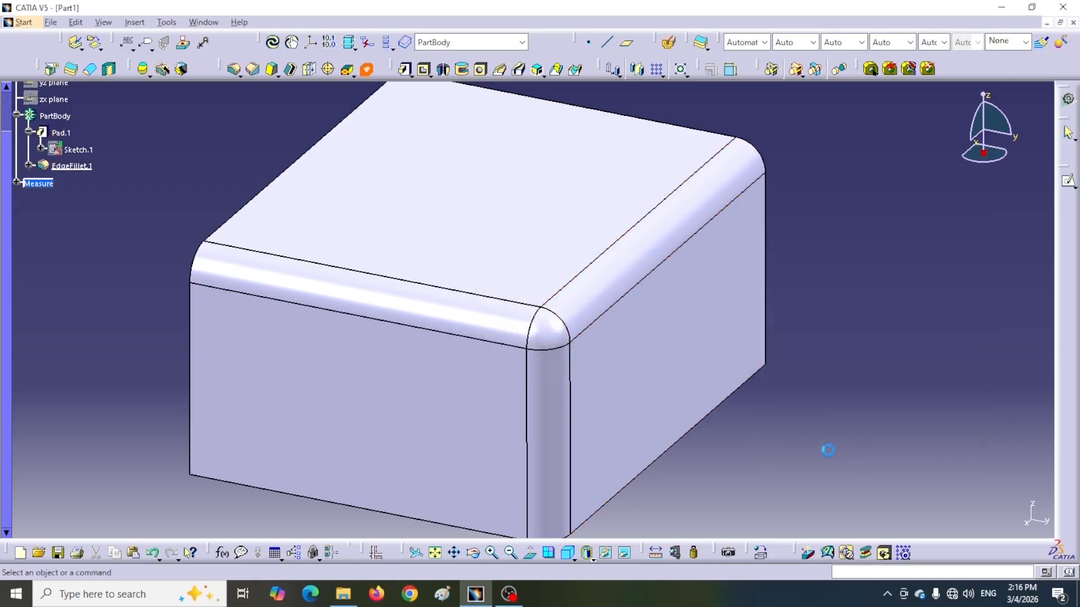
Edit the existing edge fillet to set its radius to 30 mm and apply the change.
double_click(71, 166)
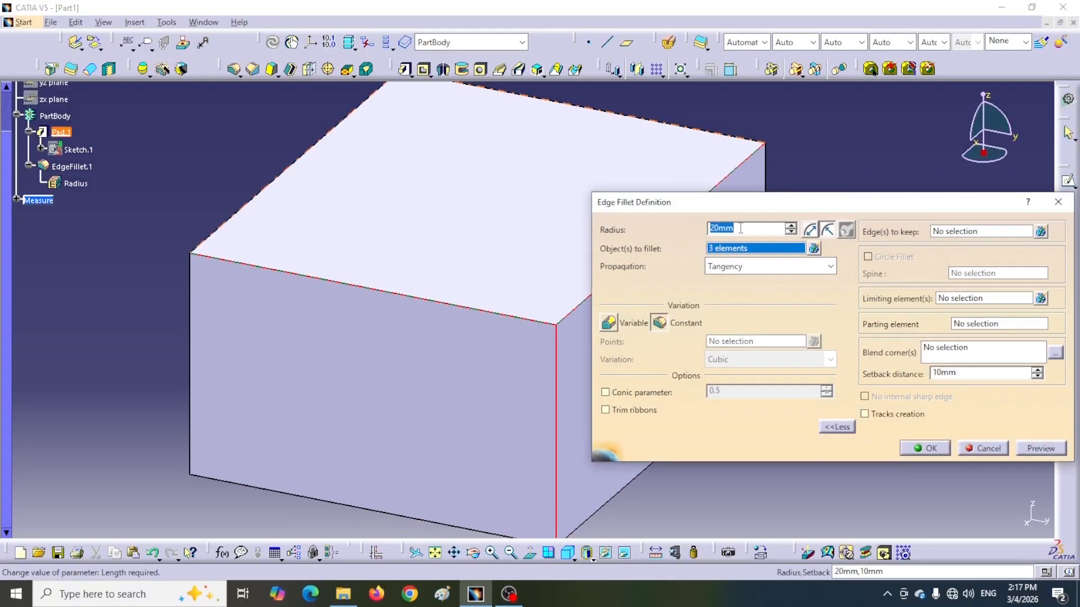
text(30)
key(Return)
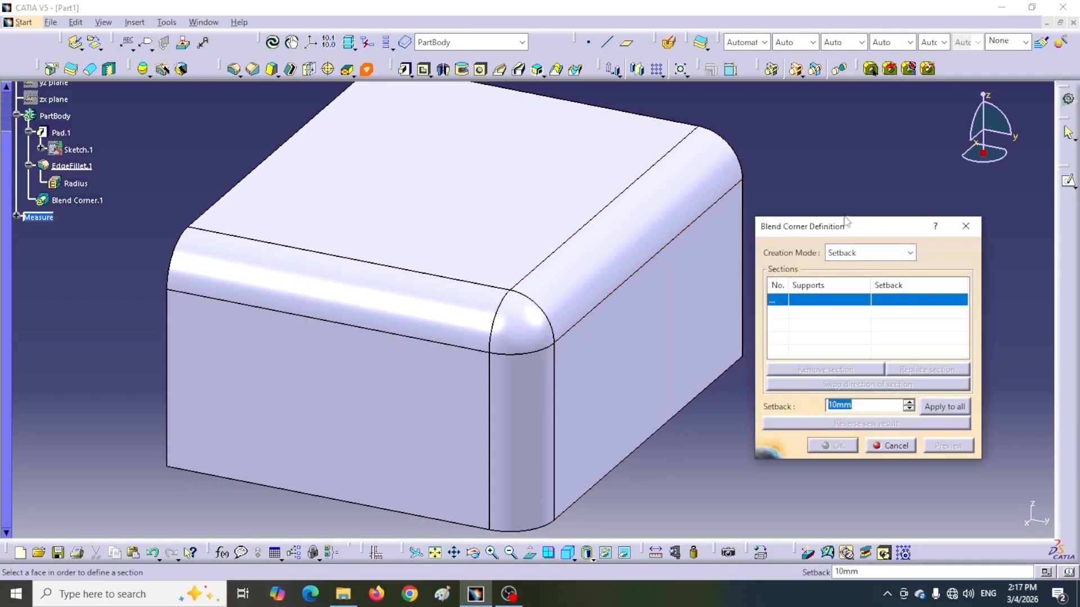
Define Setback-mode Blend Corner sections on the two top-edge fillet faces, each with a 10 mm setback.
drag(853, 231, 872, 222)
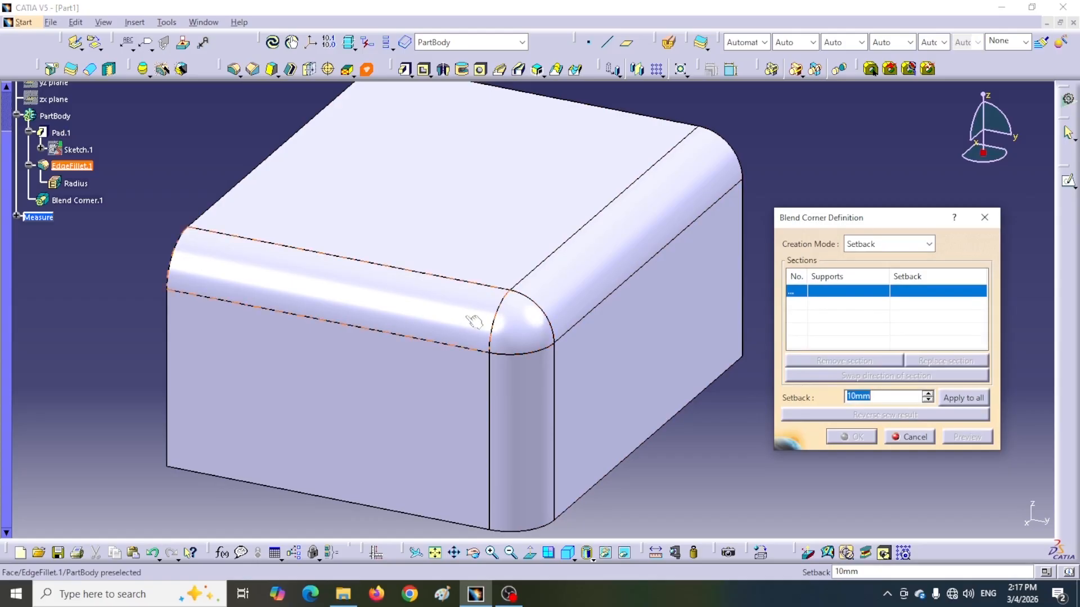
click(432, 310)
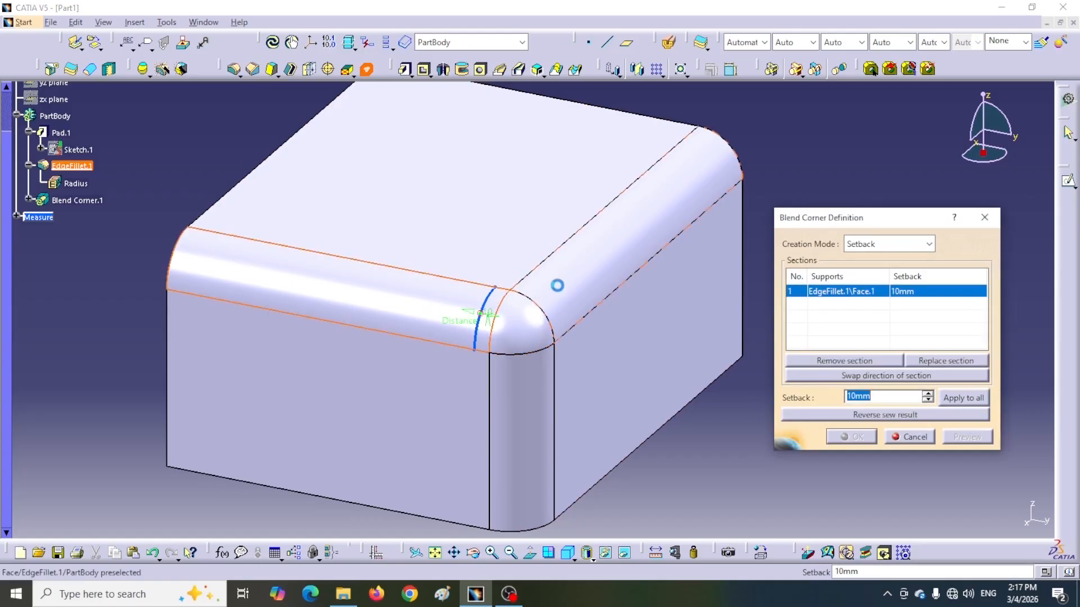
click(590, 286)
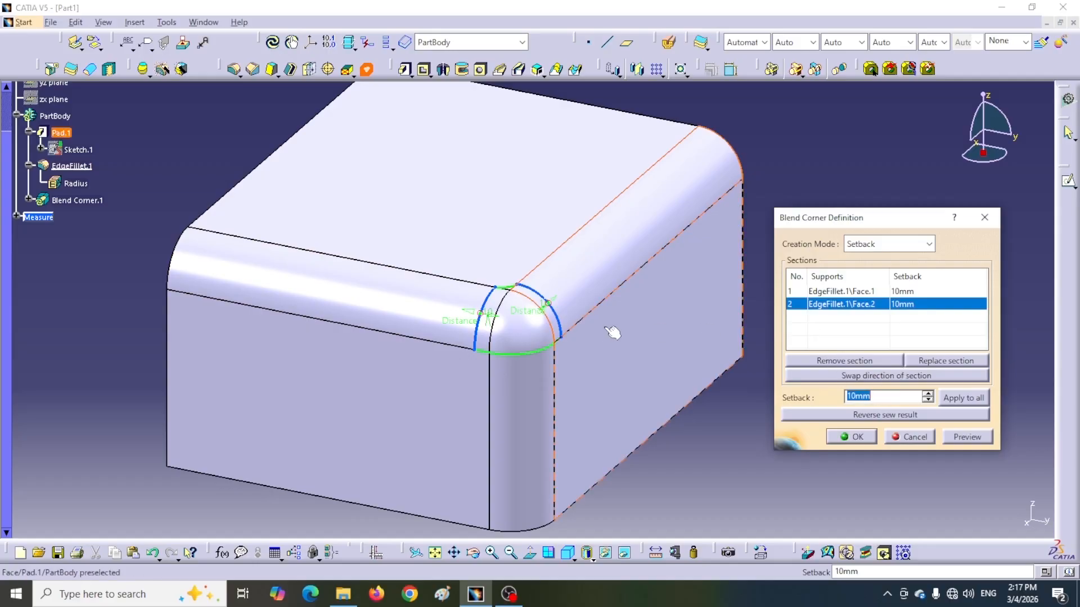
text(12mm)
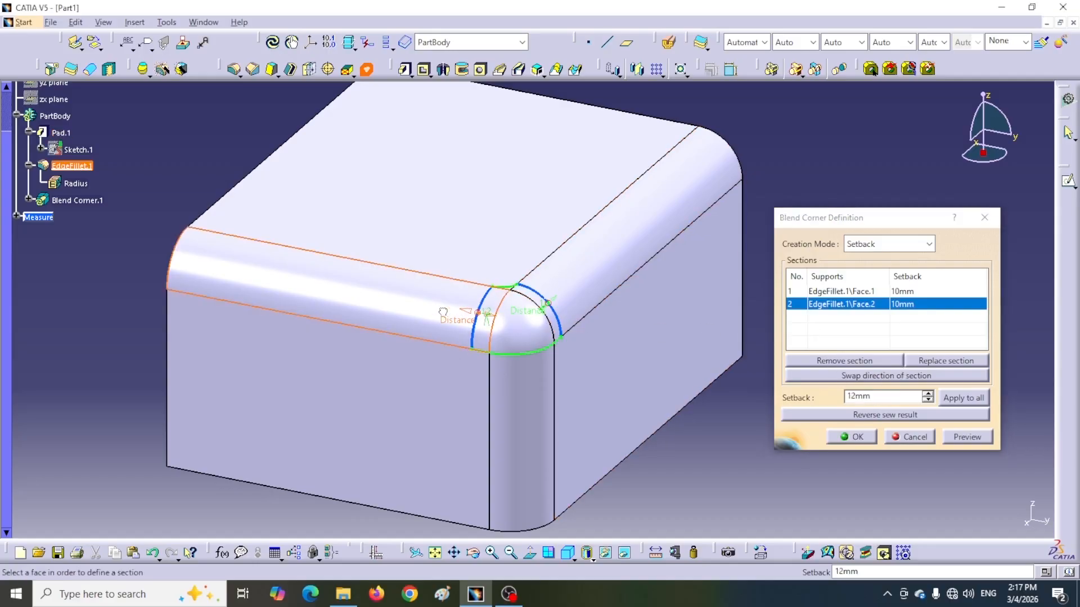
Adjust the first section's setback to 34 mm and repeatedly swap its direction to compare the two orientations.
drag(443, 312, 410, 308)
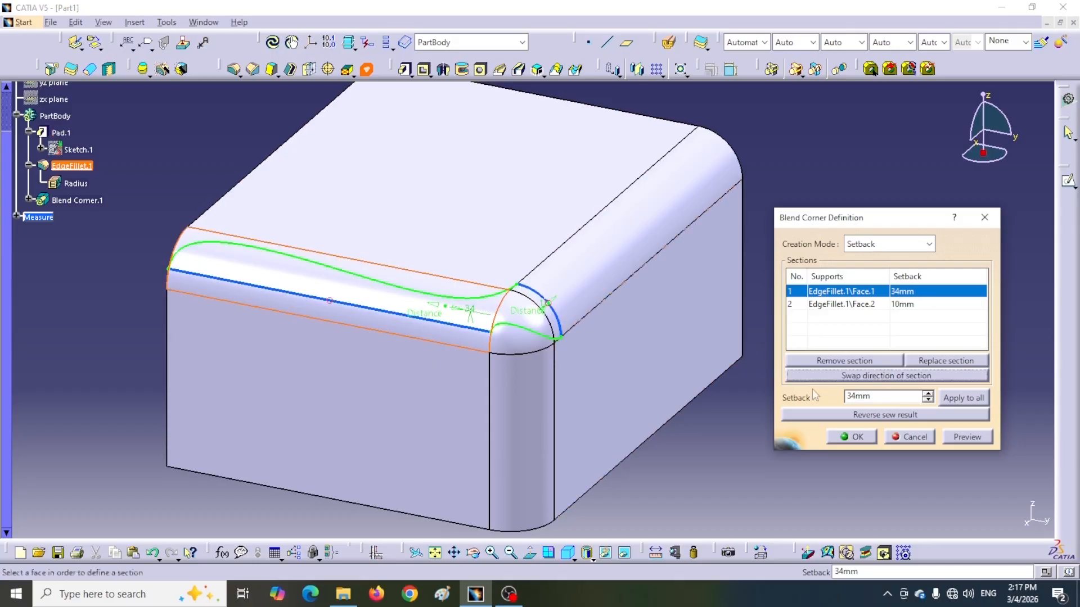
click(859, 376)
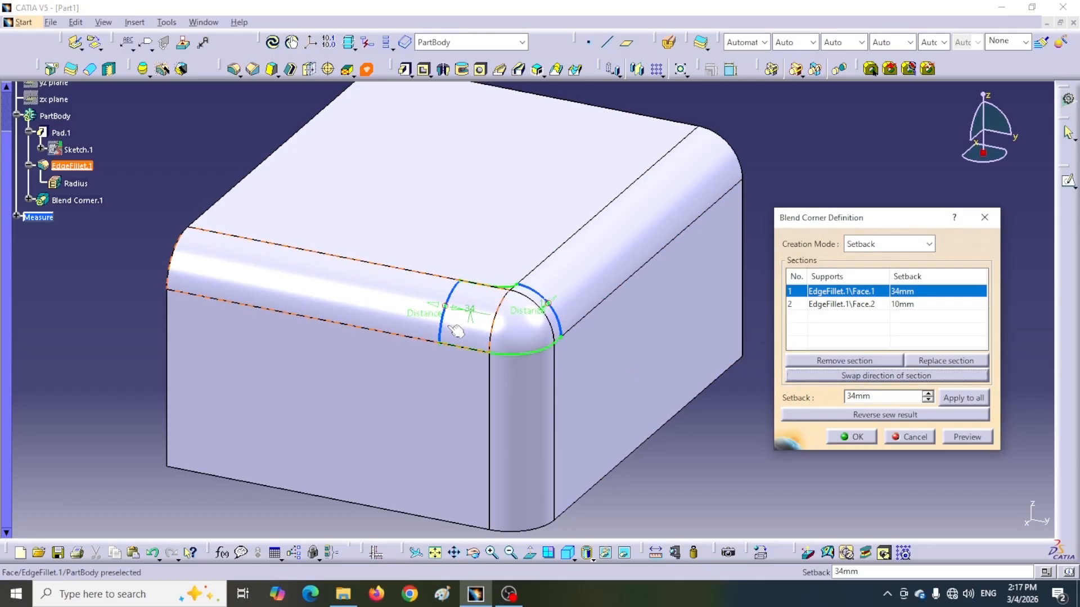
click(866, 373)
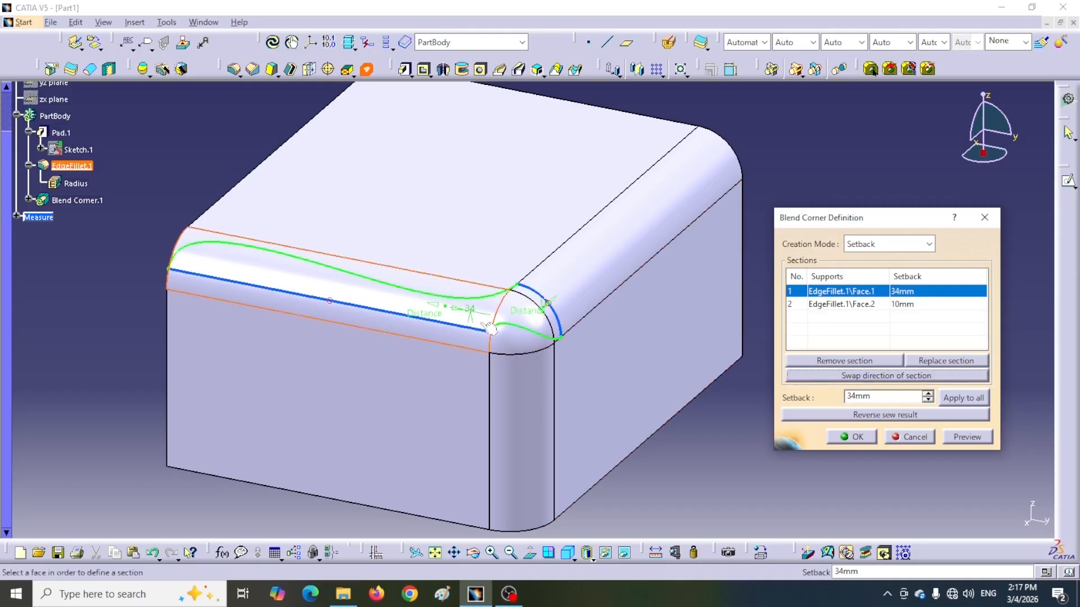
click(875, 376)
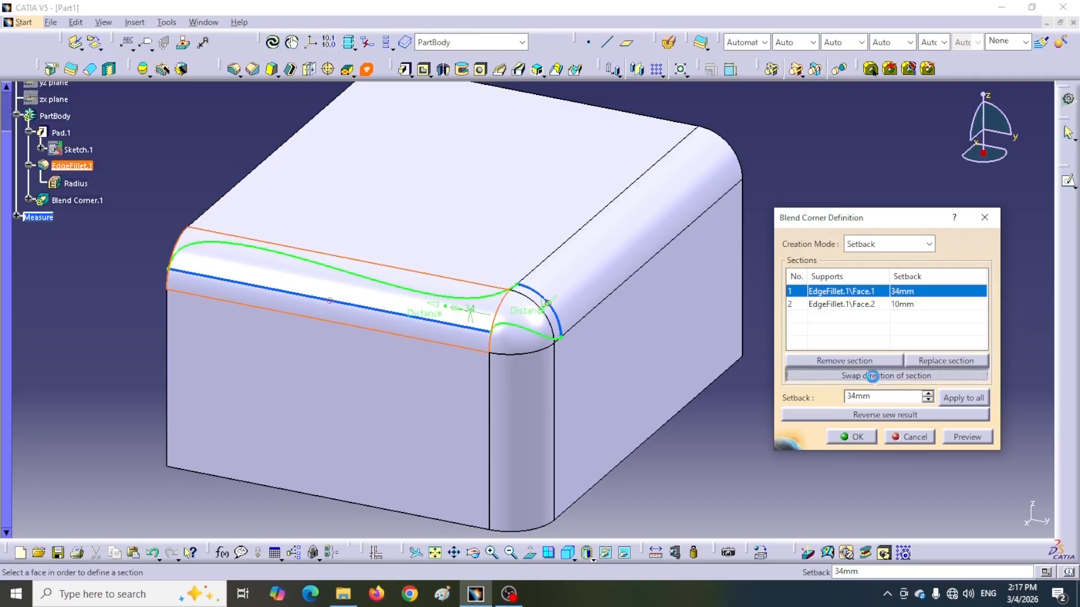
Adjust the first section's setback to 40 mm and 44 mm, swapping the section direction back and forth at each value.
drag(434, 310, 421, 310)
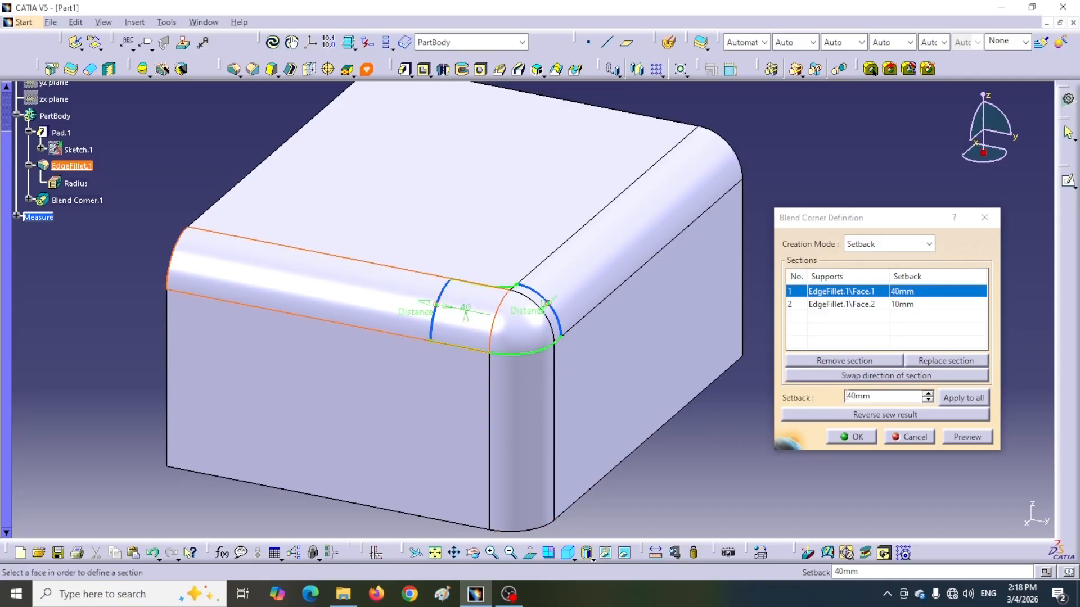
click(857, 375)
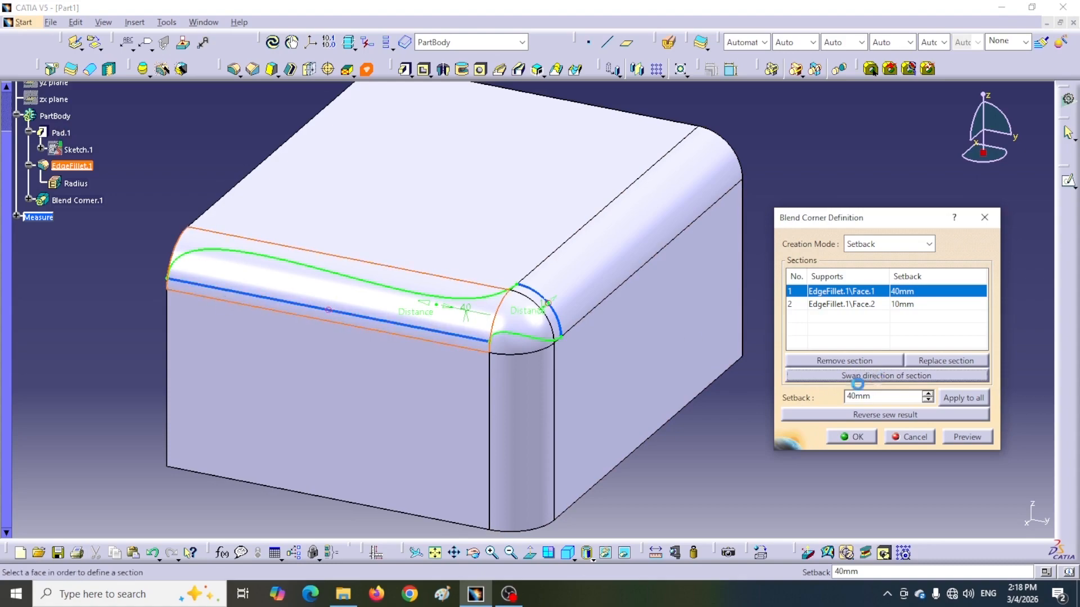
mouse_move(424, 304)
mouse_down()
mouse_move(412, 304)
mouse_move(438, 308)
mouse_up()
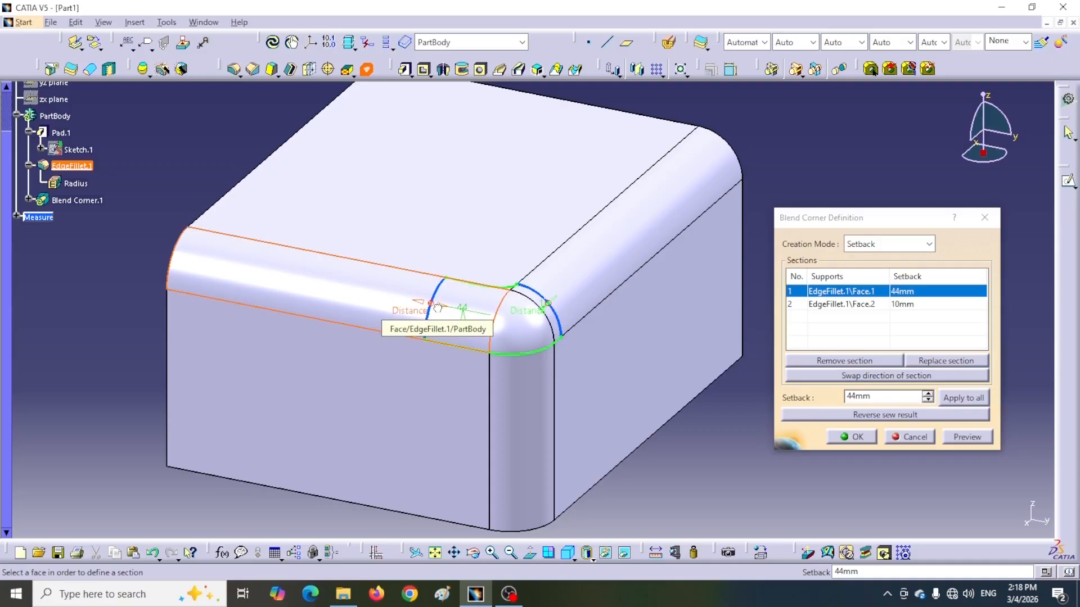
click(895, 377)
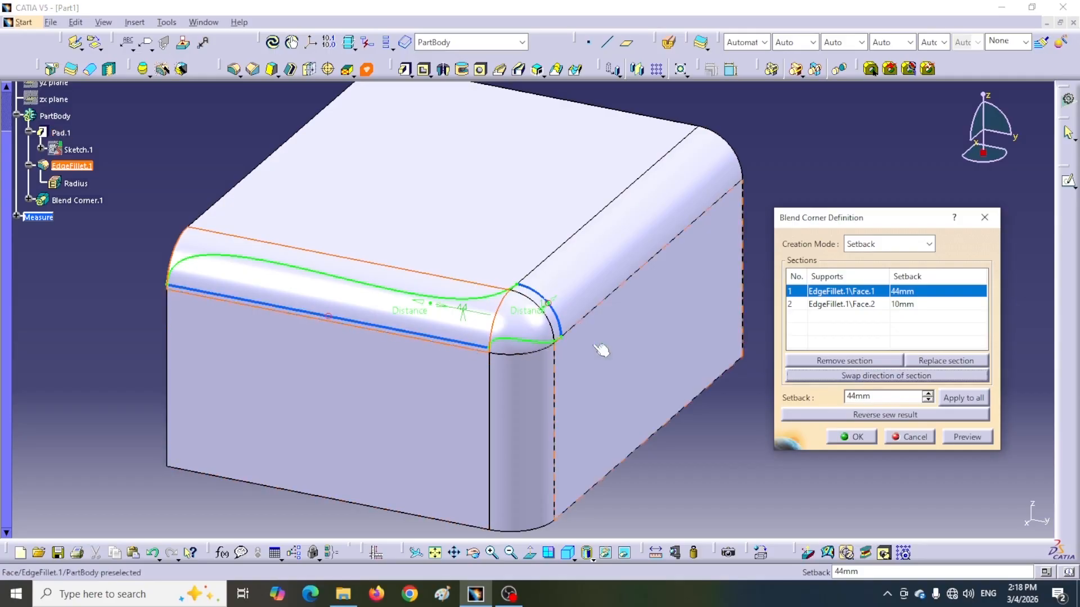
click(882, 375)
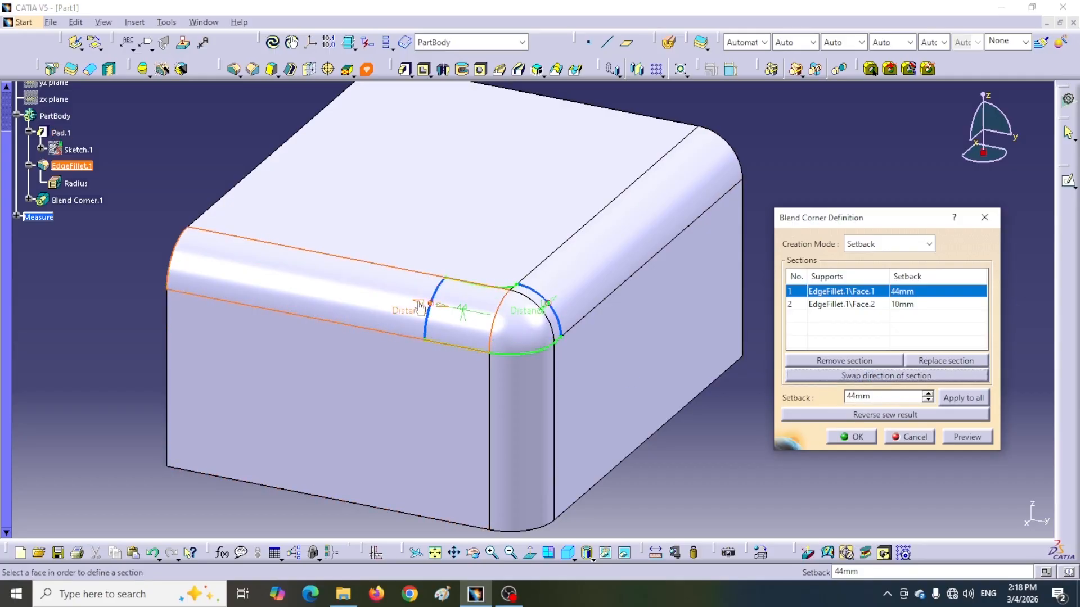
Compare both directions of the first section at a 46 mm setback, and increase the setback to 54 mm.
drag(414, 302, 412, 304)
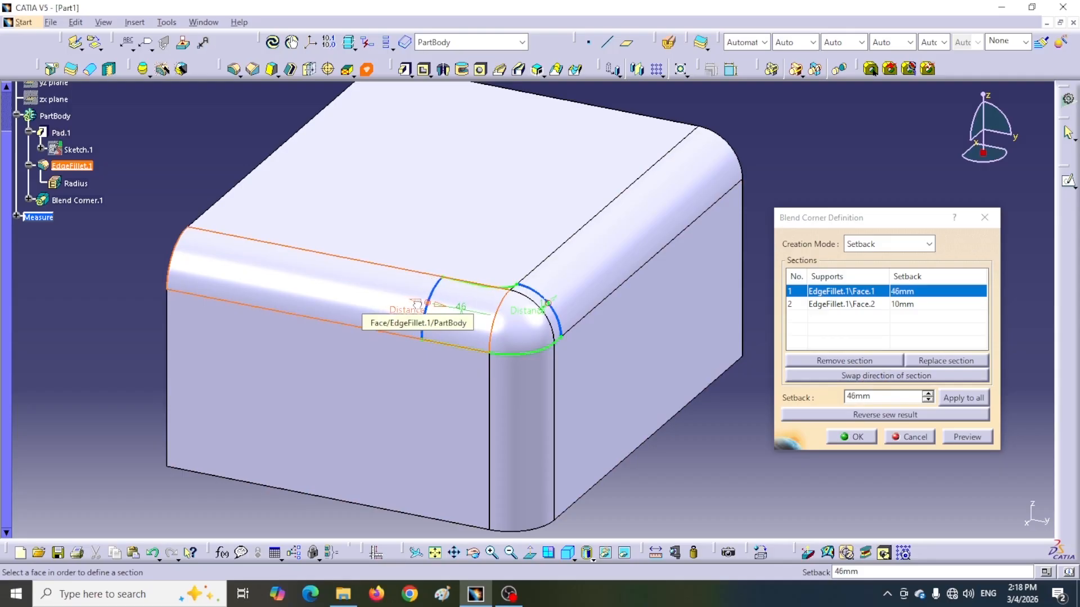
click(854, 377)
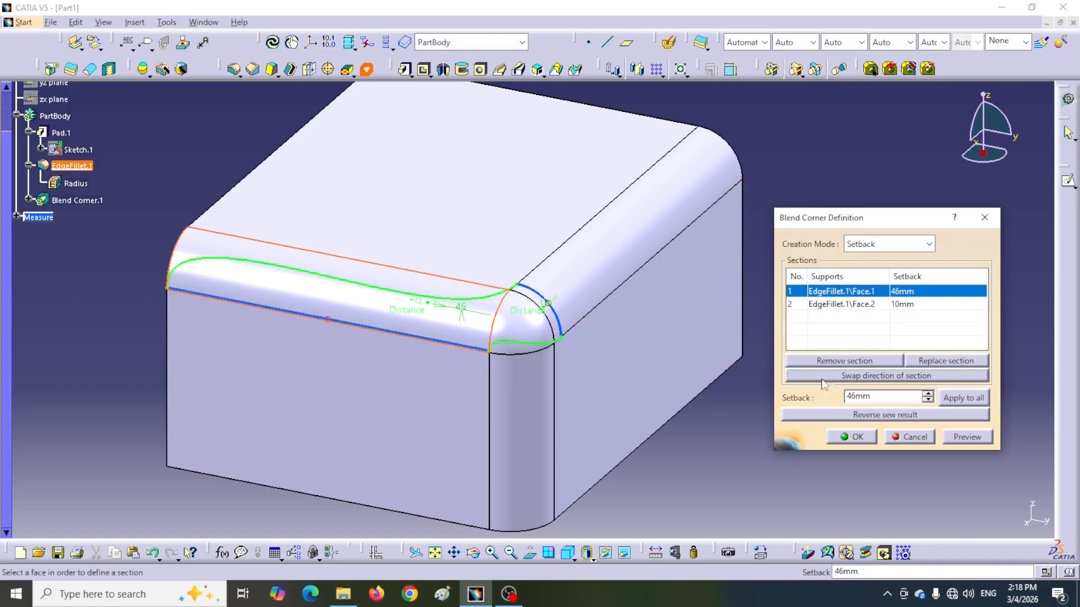
click(861, 376)
mouse_move(417, 309)
mouse_down()
mouse_move(393, 302)
mouse_move(405, 302)
mouse_up()
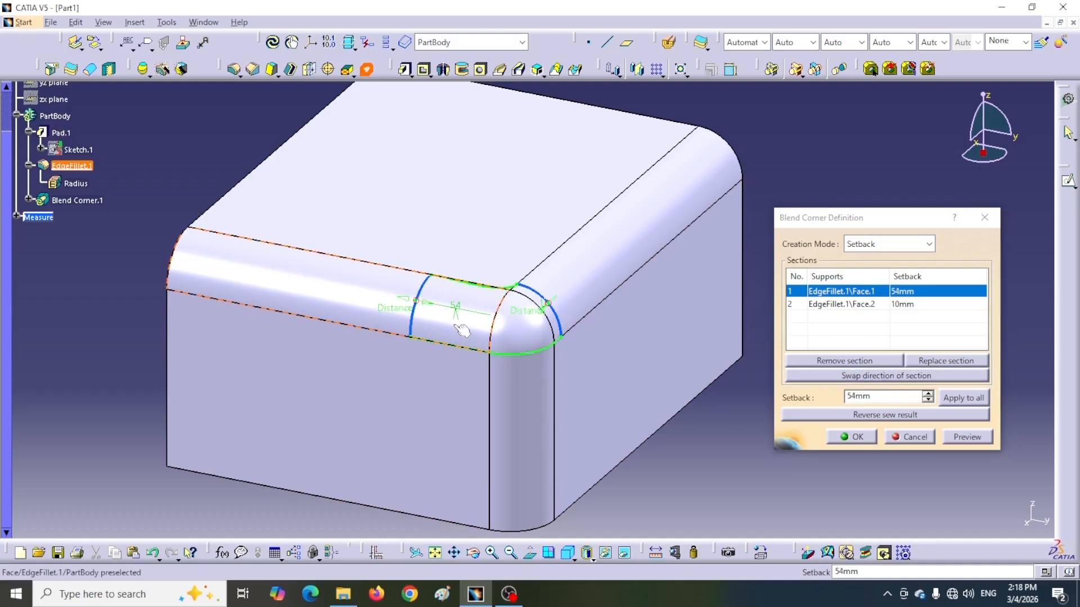
Try to swap the first section's direction at the 54 mm setback.
click(826, 377)
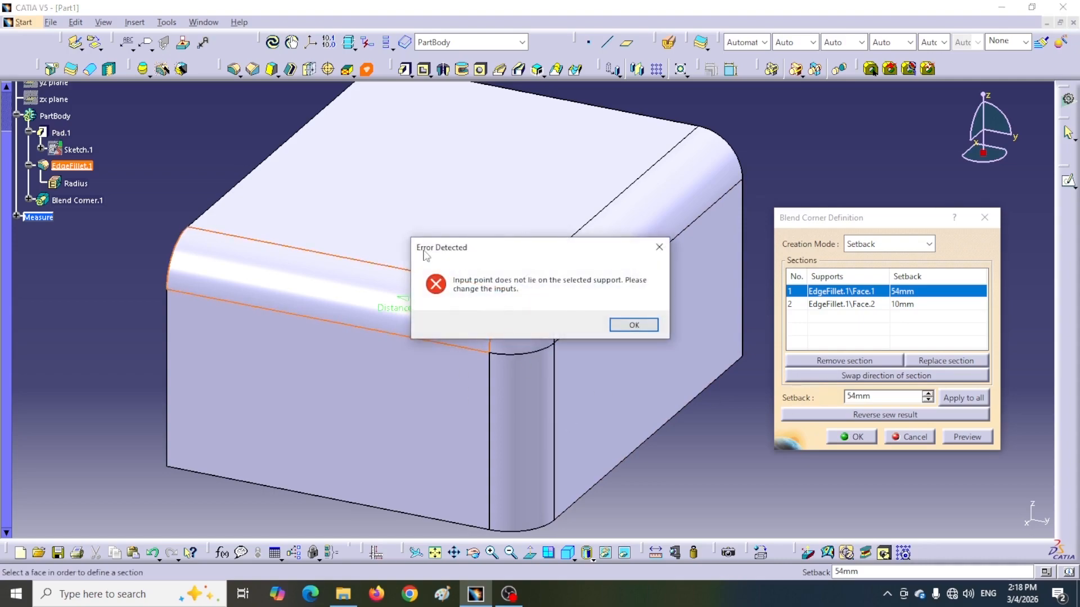
click(634, 327)
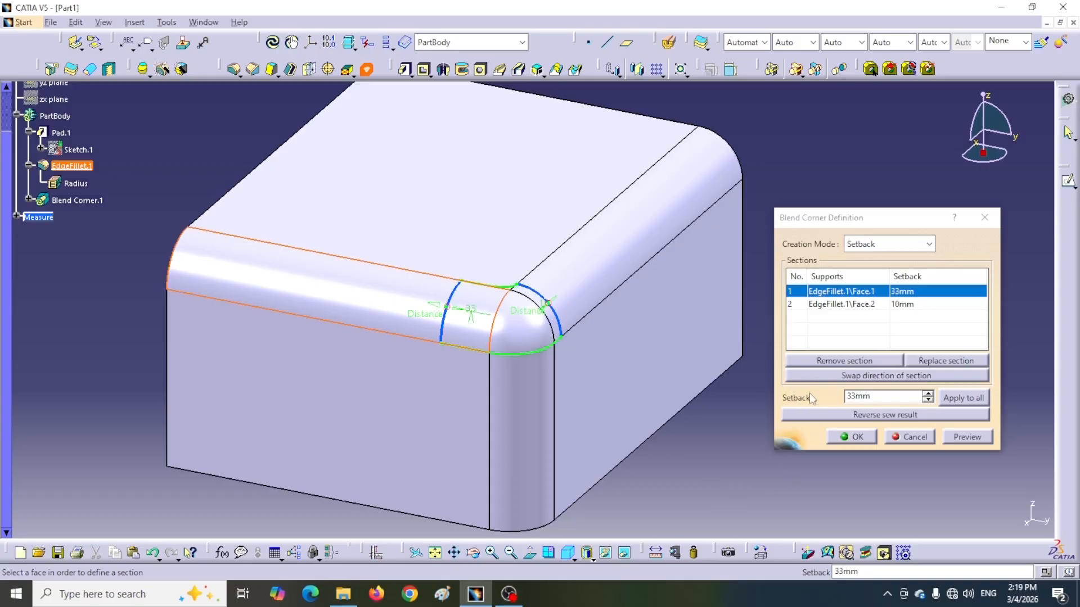
Raise the first section's setback in 1 mm increments up to 37 mm.
ctrl+middle_drag(575, 412, 581, 302)
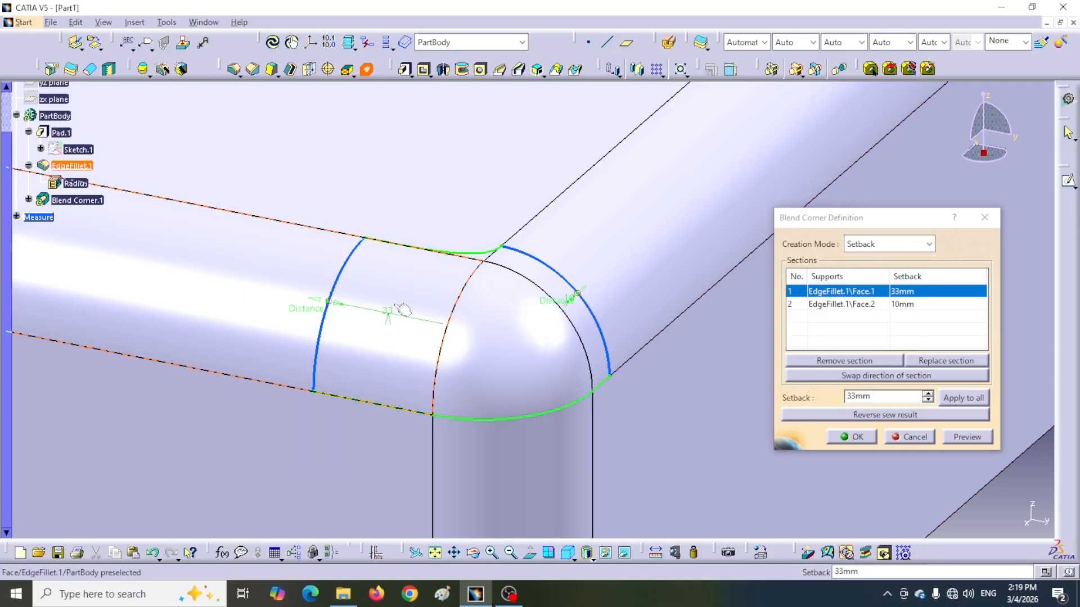
click(928, 393)
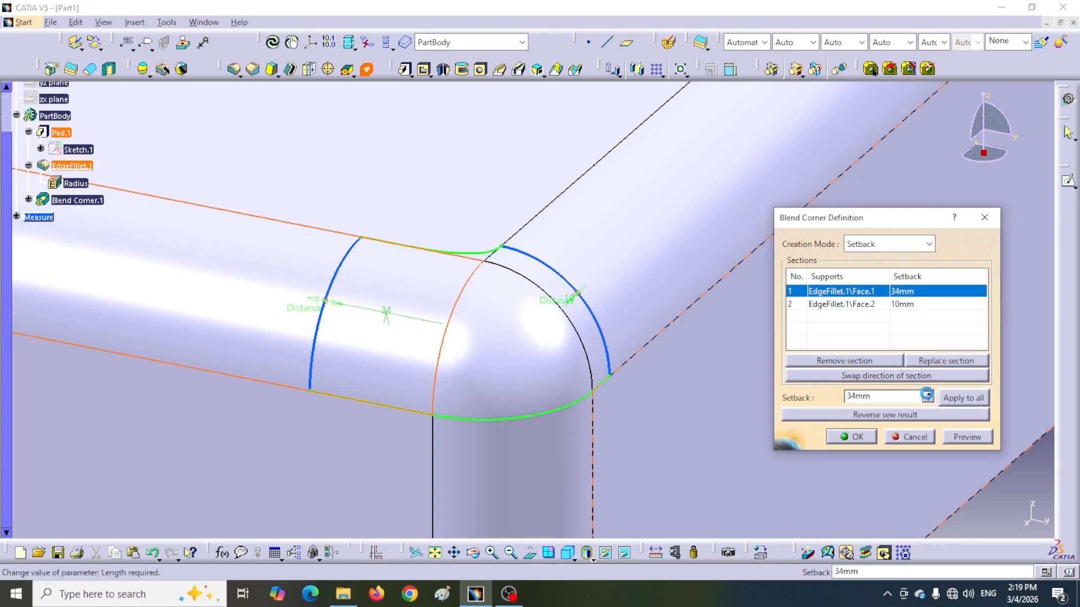
click(927, 393)
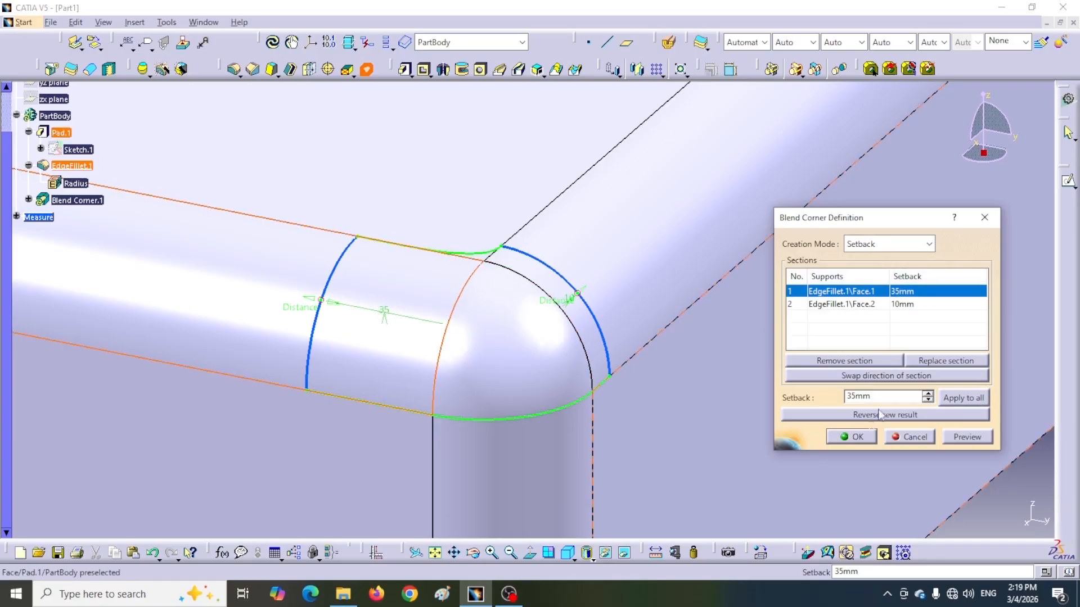
click(927, 395)
click(927, 394)
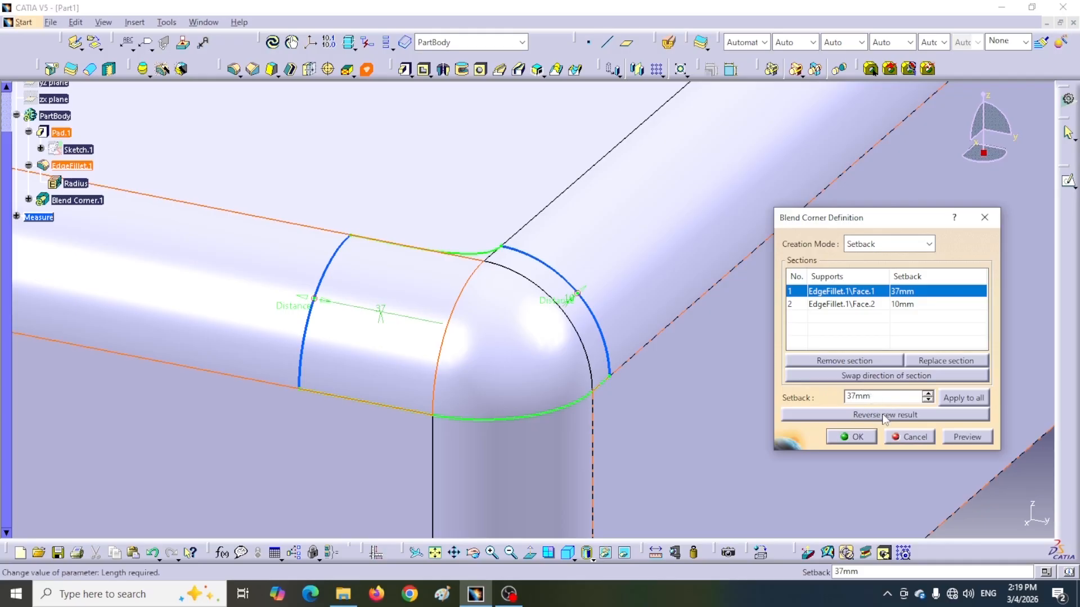
Apply the 37 mm setback to all sections and add a third section on the vertical edge's fillet face.
click(958, 397)
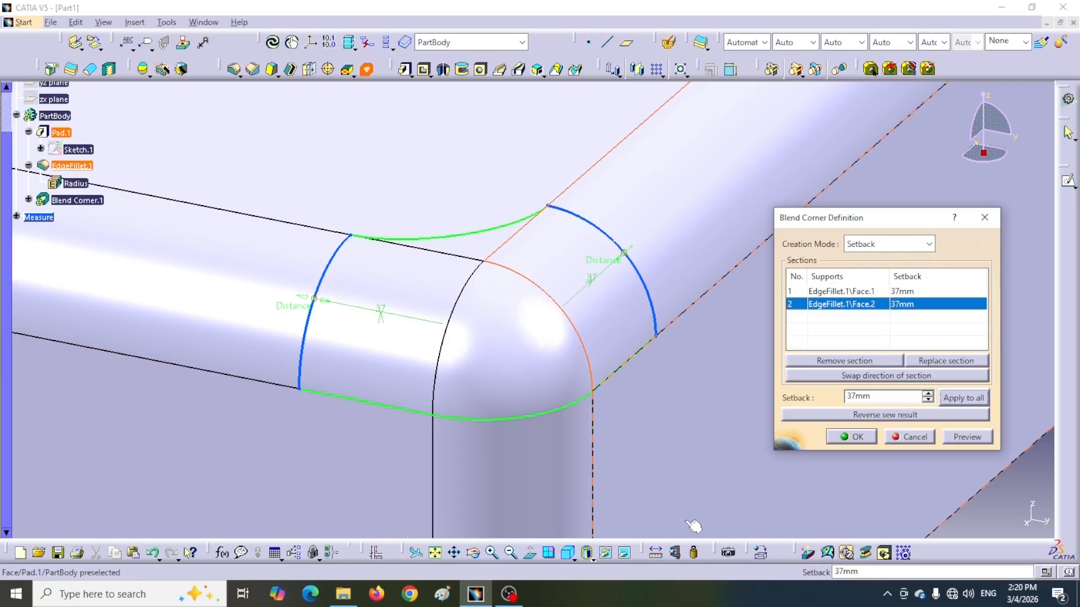
middle_drag(659, 433, 656, 472)
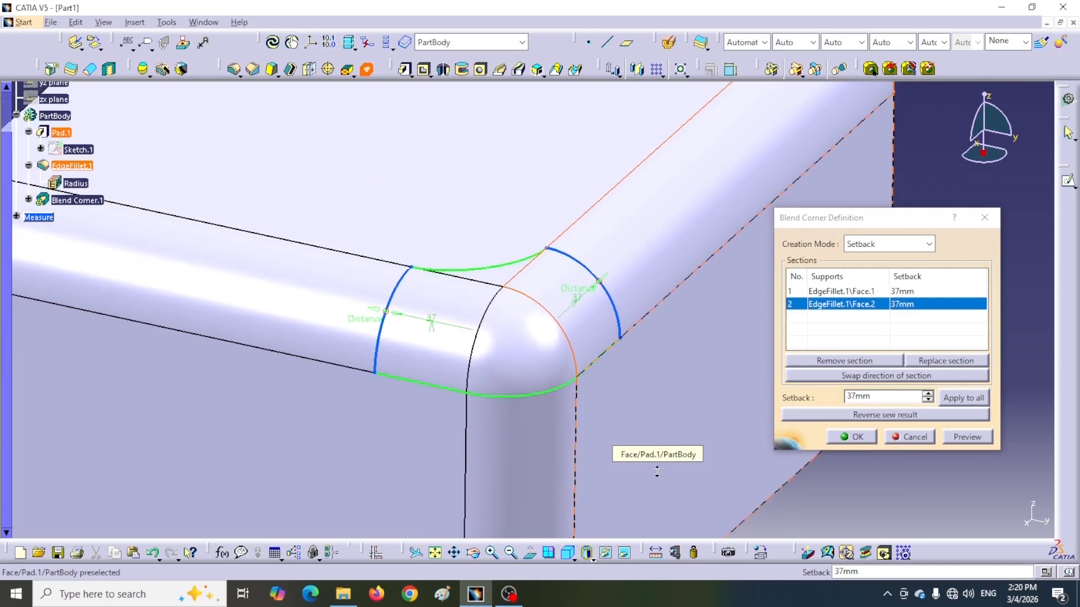
click(520, 494)
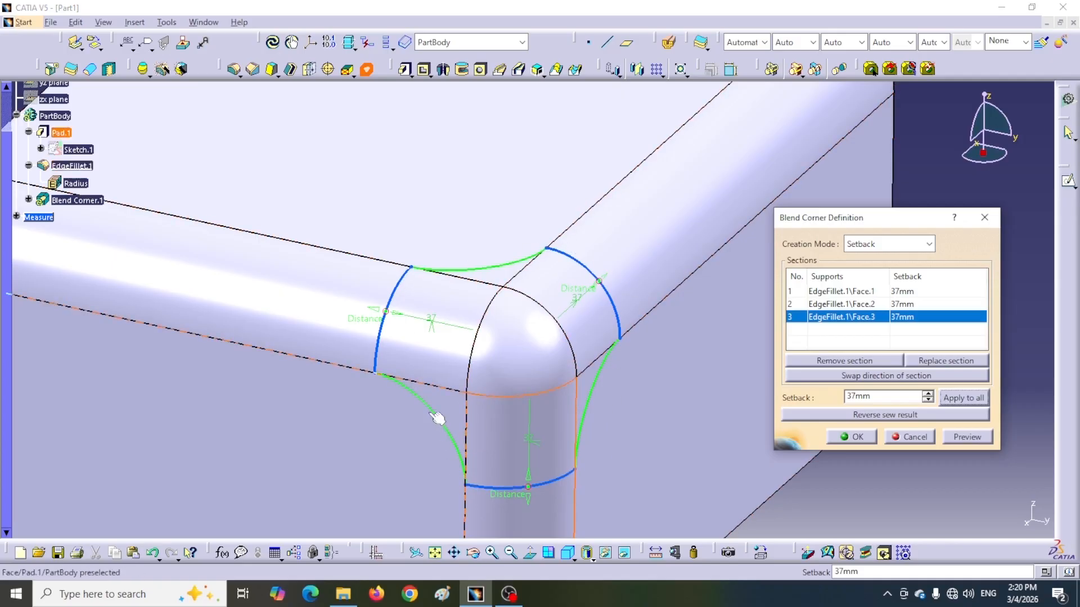
Reverse the sew result, examine the isolated blend corner from several angles, and reverse the sewing back.
click(885, 415)
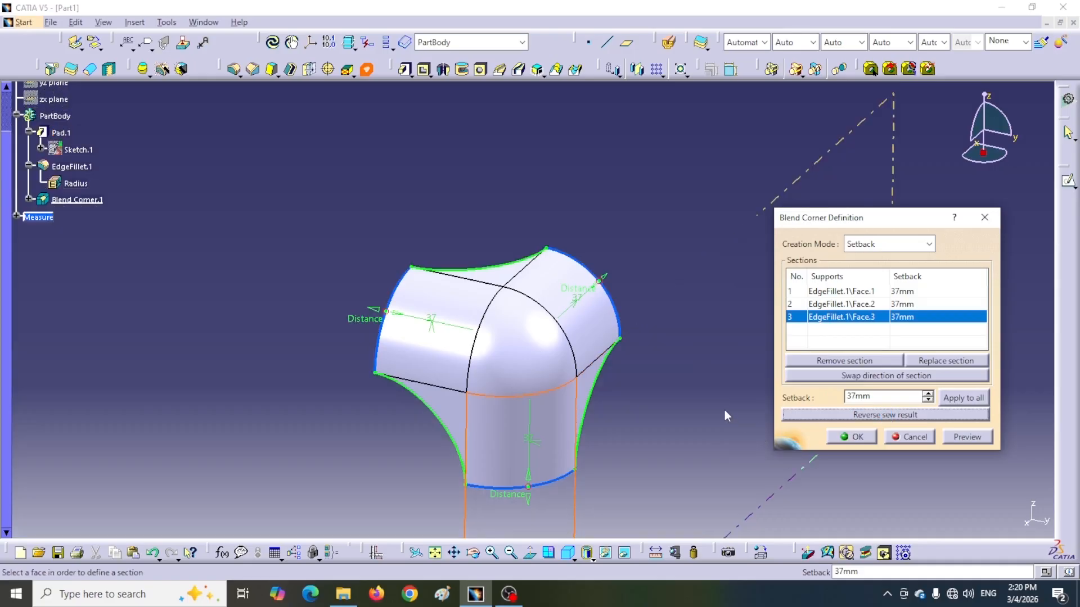
scroll(675, 409, down, 1)
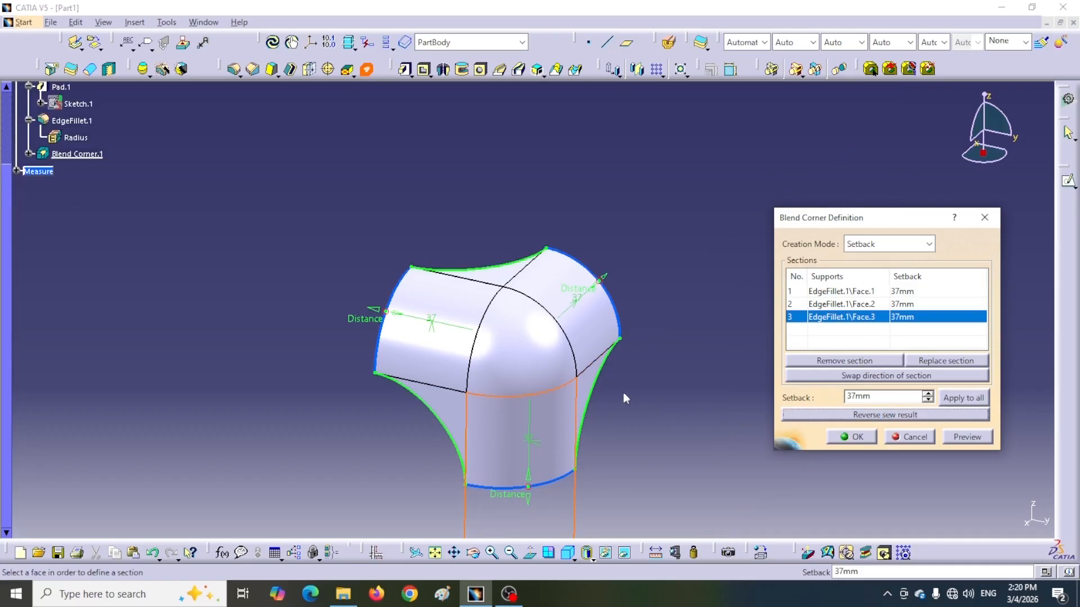
middle_drag(622, 391, 509, 440)
drag(500, 265, 403, 310)
middle_drag(447, 322, 411, 322)
middle_drag(394, 282, 514, 381)
click(859, 415)
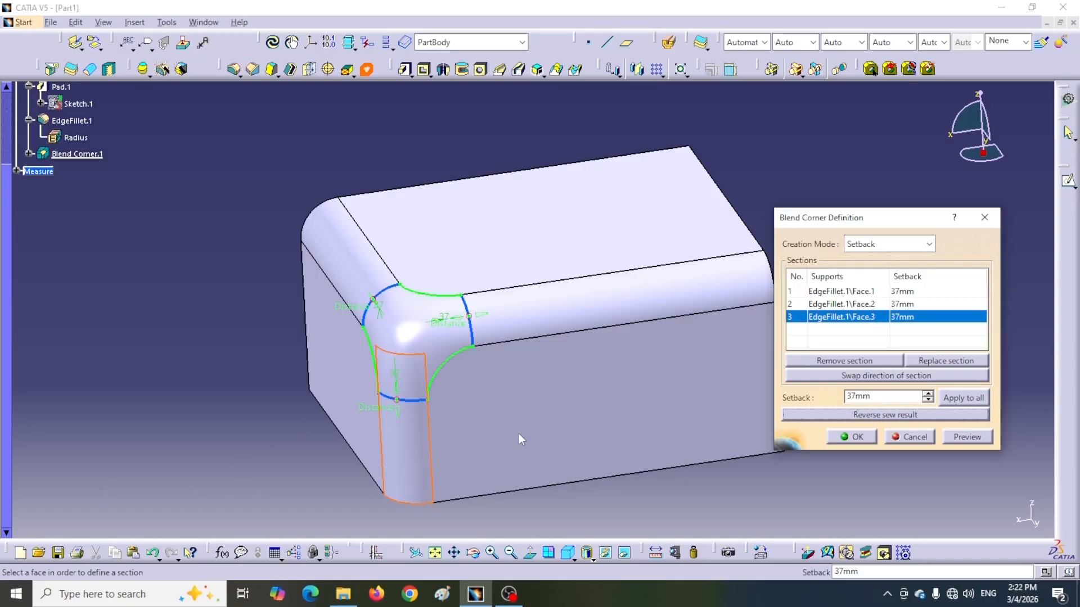
Examine the sewn blend corner up close and highlight the second and first sections on the model.
ctrl+middle_drag(519, 434, 499, 342)
middle_drag(494, 413, 646, 348)
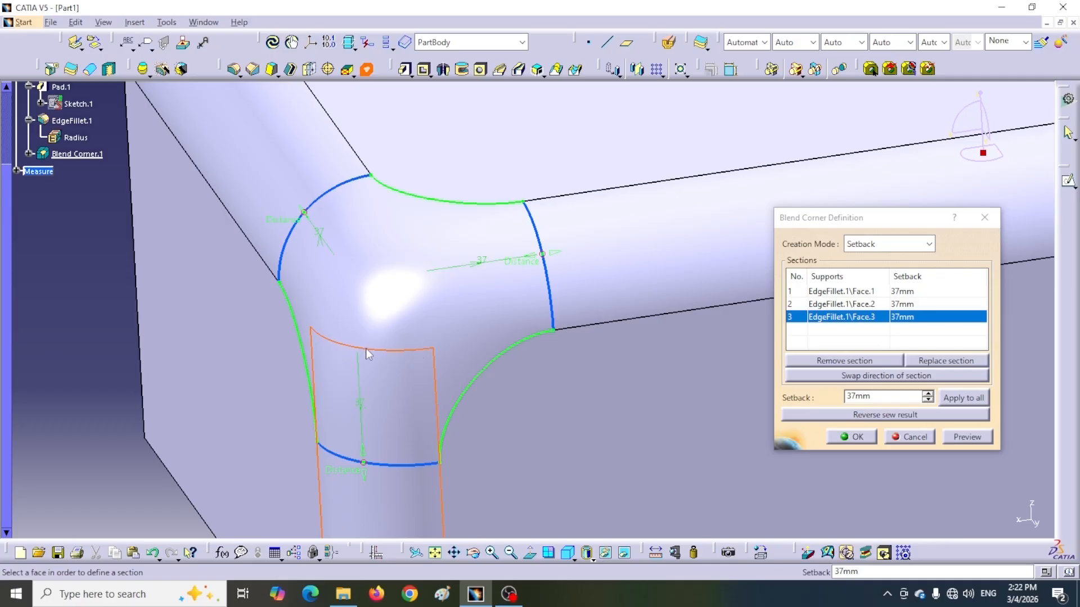
click(859, 304)
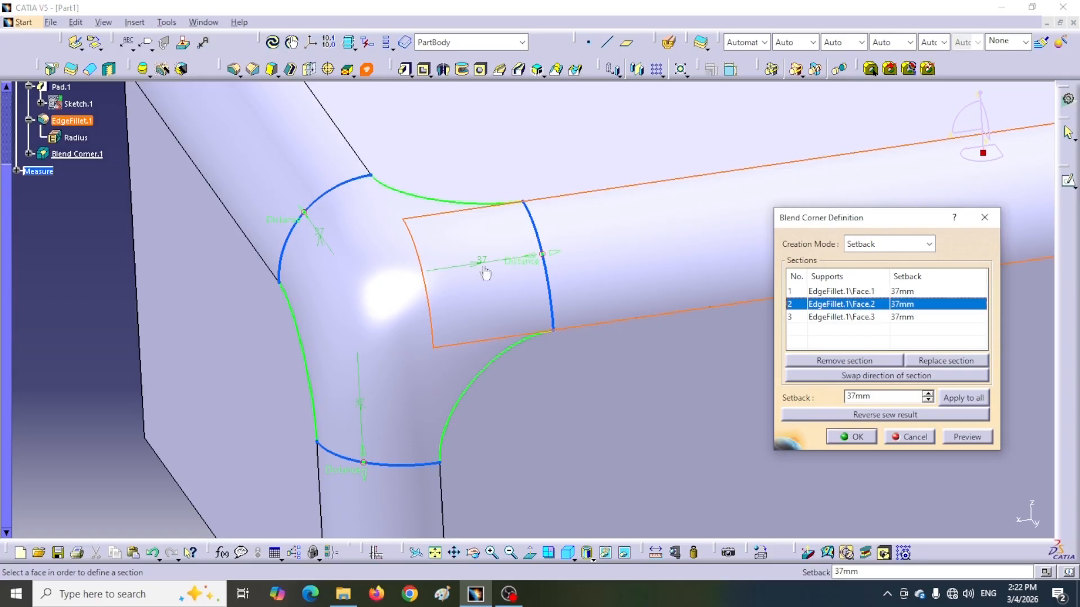
click(837, 292)
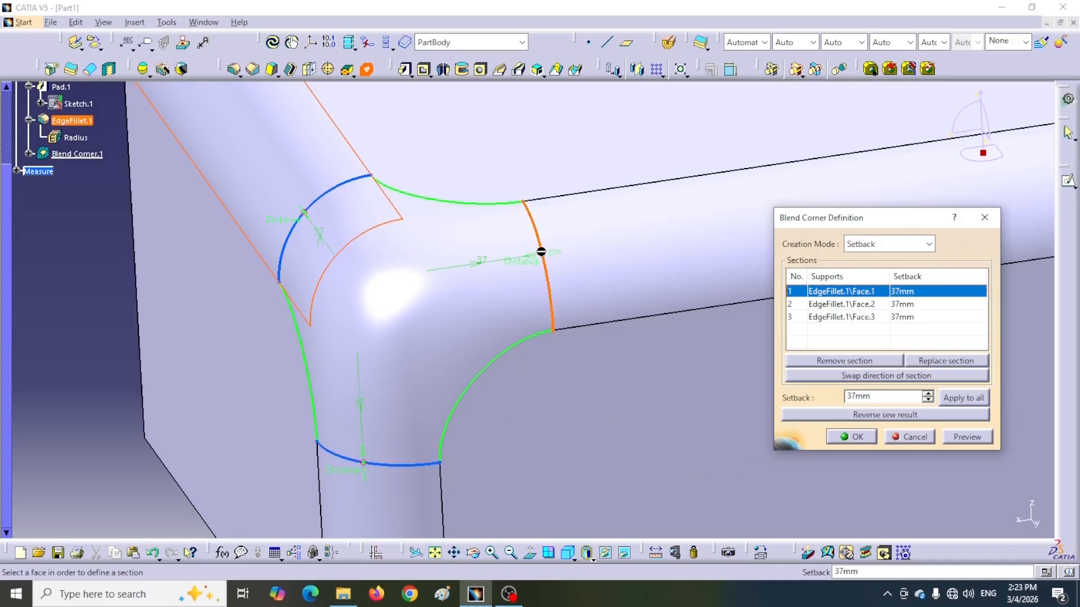
Adjust the setbacks directly on the model to 38 mm for the third section and 45 mm for the second.
mouse_move(542, 254)
mouse_down()
mouse_move(539, 245)
mouse_move(541, 255)
mouse_up()
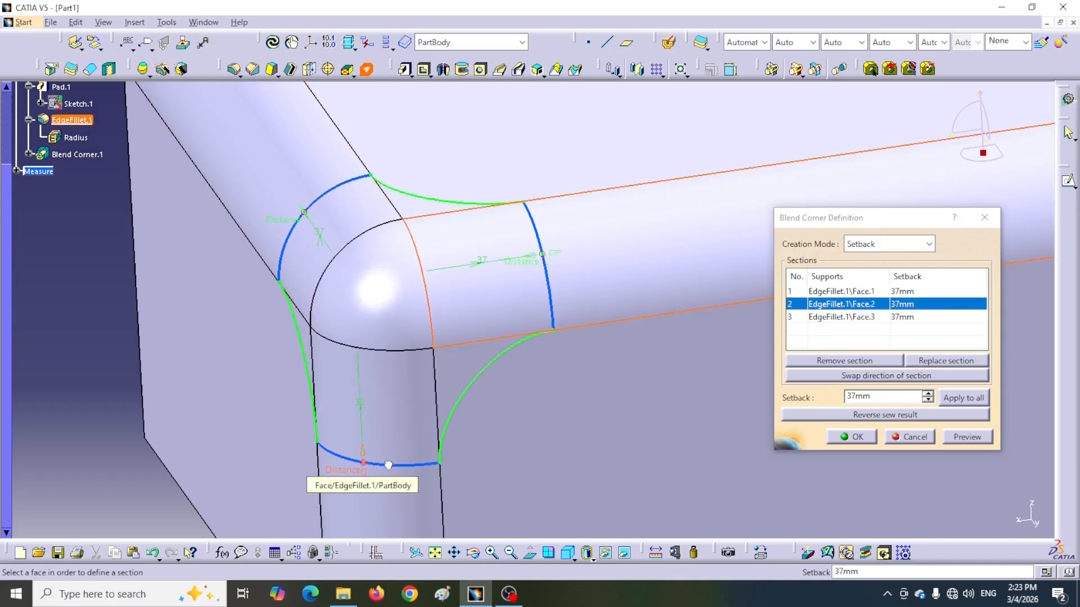
drag(386, 466, 387, 470)
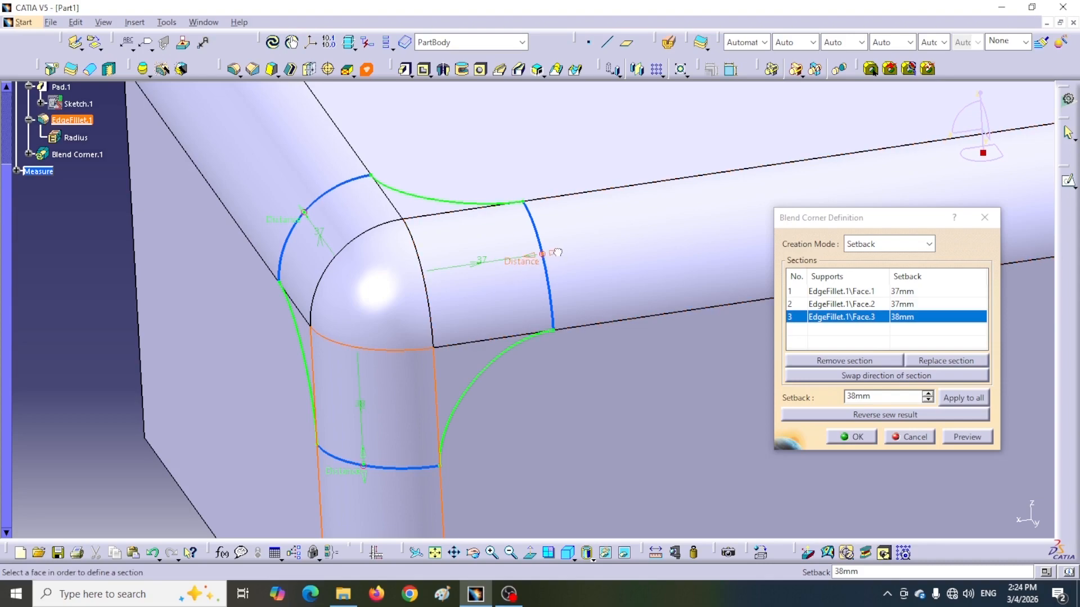
drag(571, 252, 660, 249)
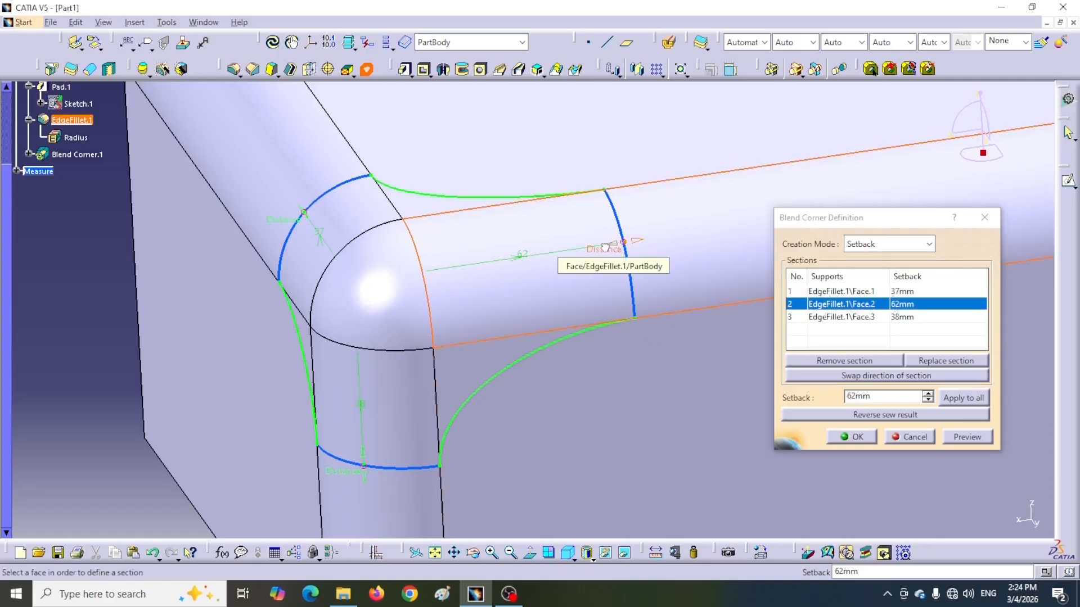
drag(593, 250, 506, 270)
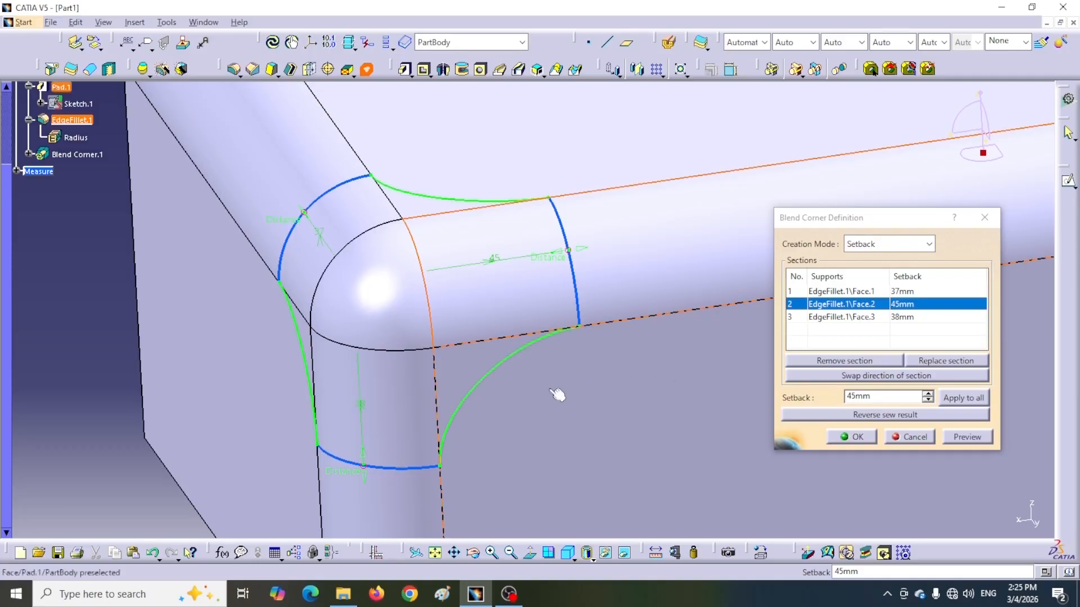
Examine the three section outlines and blend curves in the standard left view, and return to the isometric view.
click(574, 559)
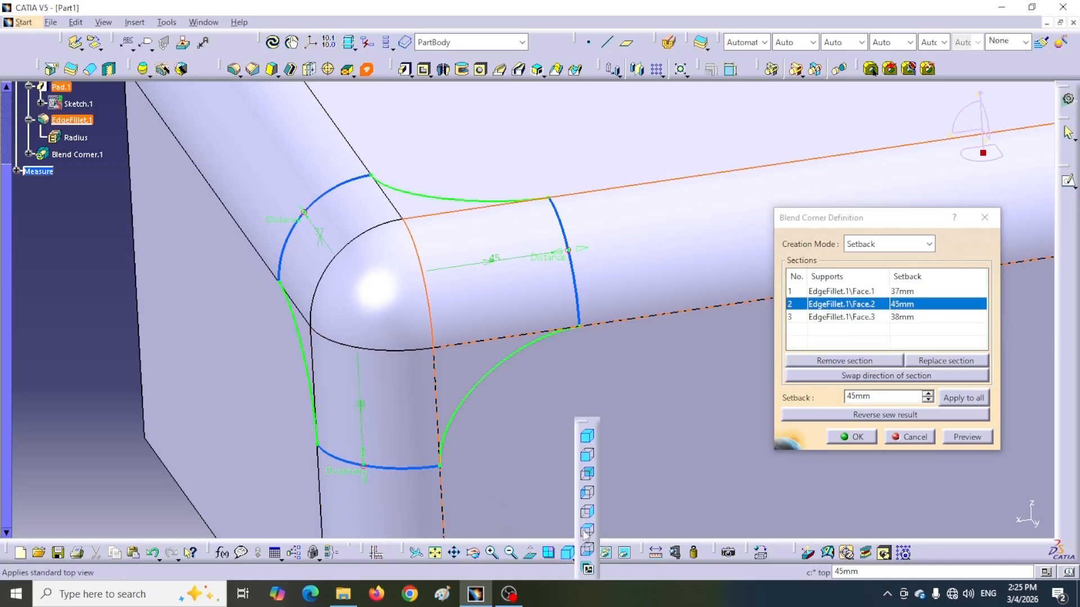
click(585, 493)
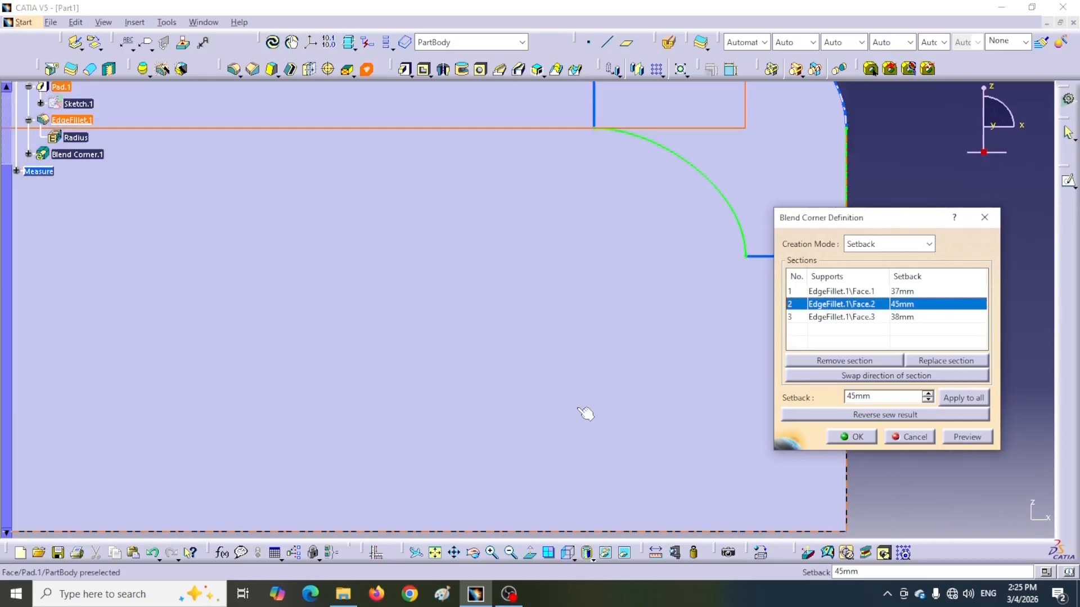
middle_drag(538, 403, 381, 515)
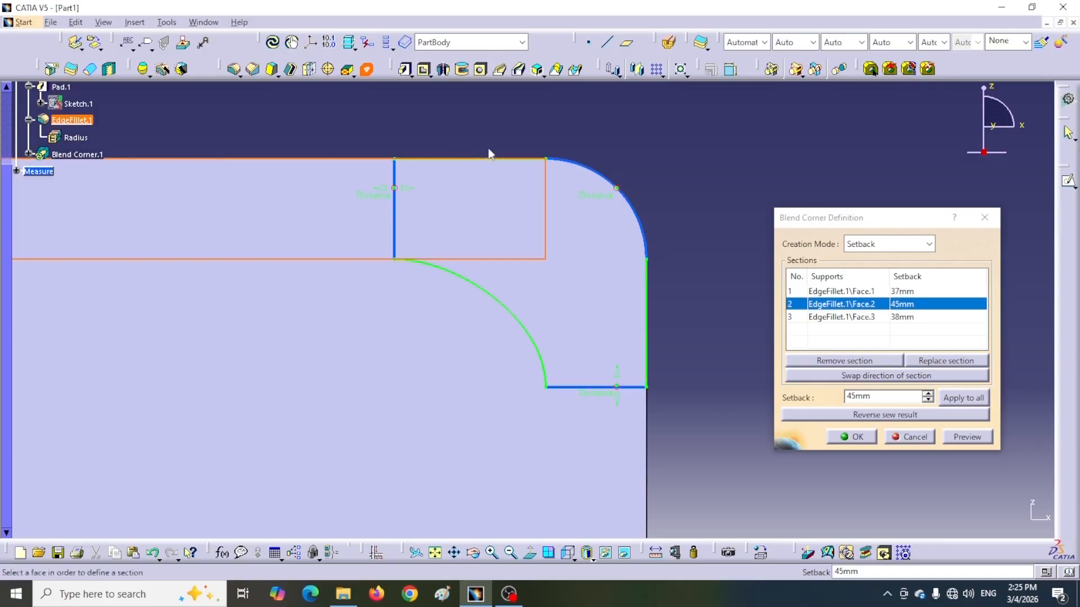
click(575, 560)
click(588, 439)
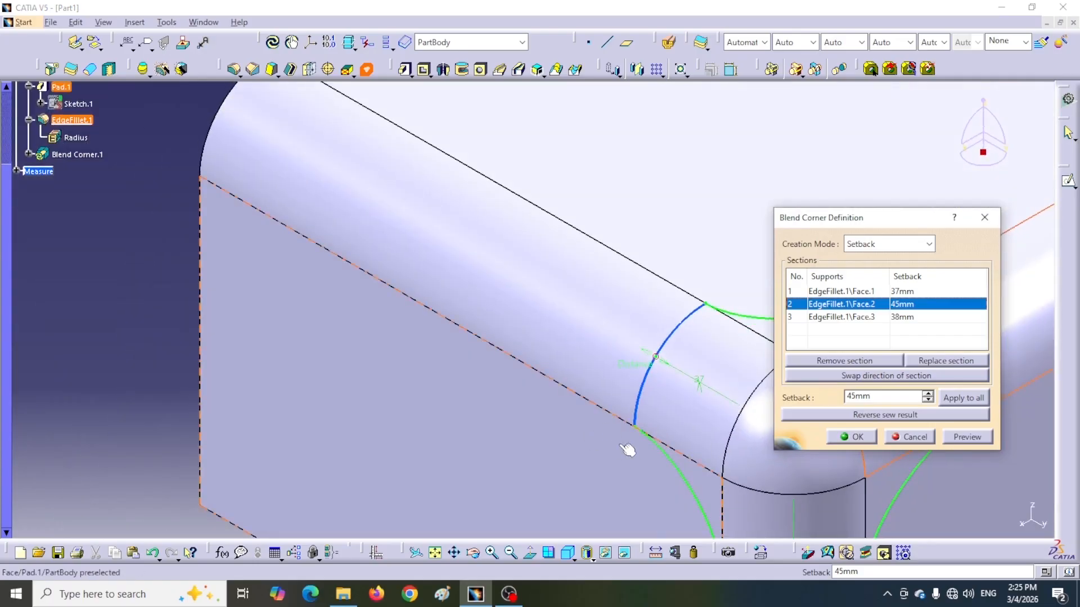
middle_drag(624, 444, 372, 291)
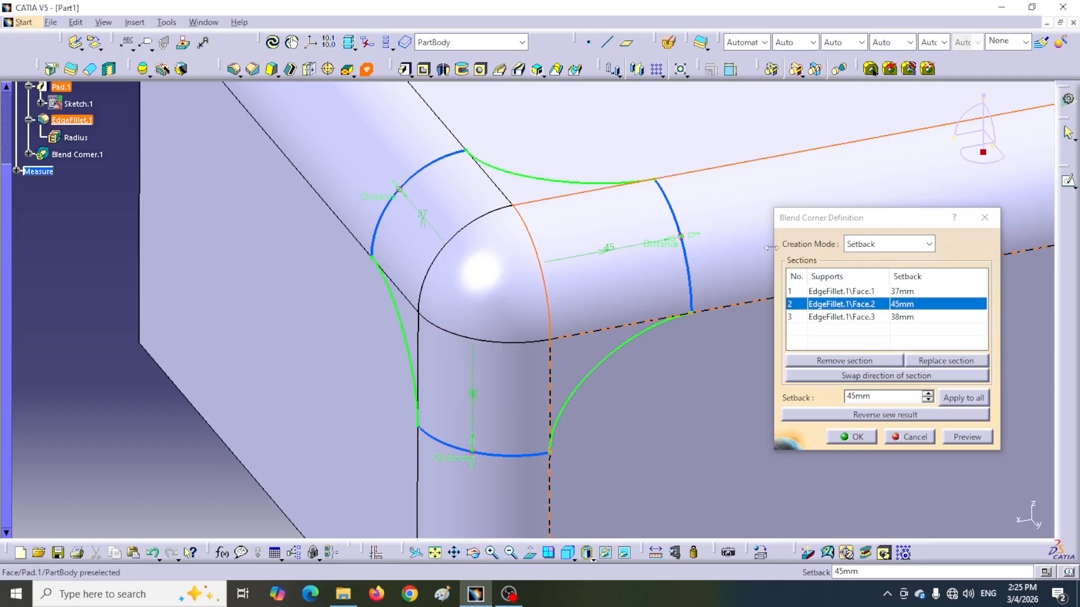
Switch the blend corner's creation mode to Point and define one section by a point on each of the three fillet faces.
click(929, 244)
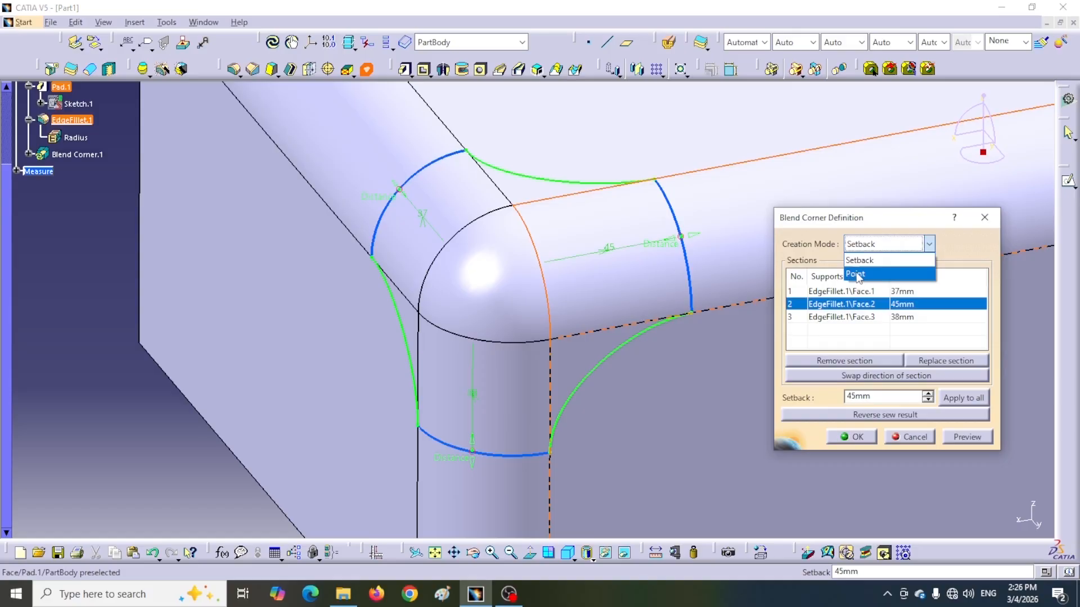
click(857, 275)
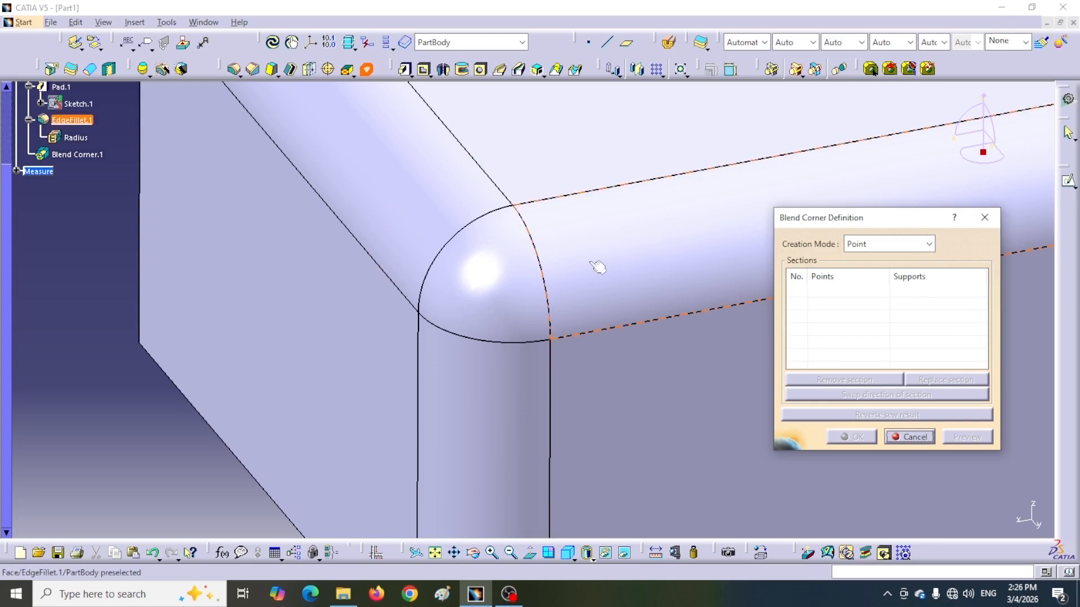
drag(896, 223, 923, 312)
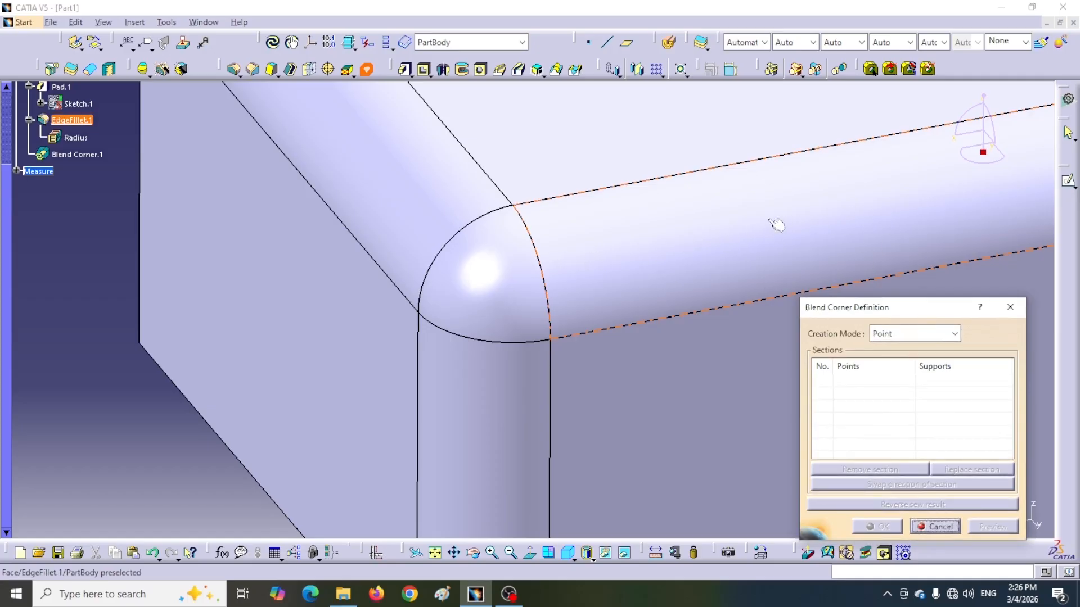
click(700, 235)
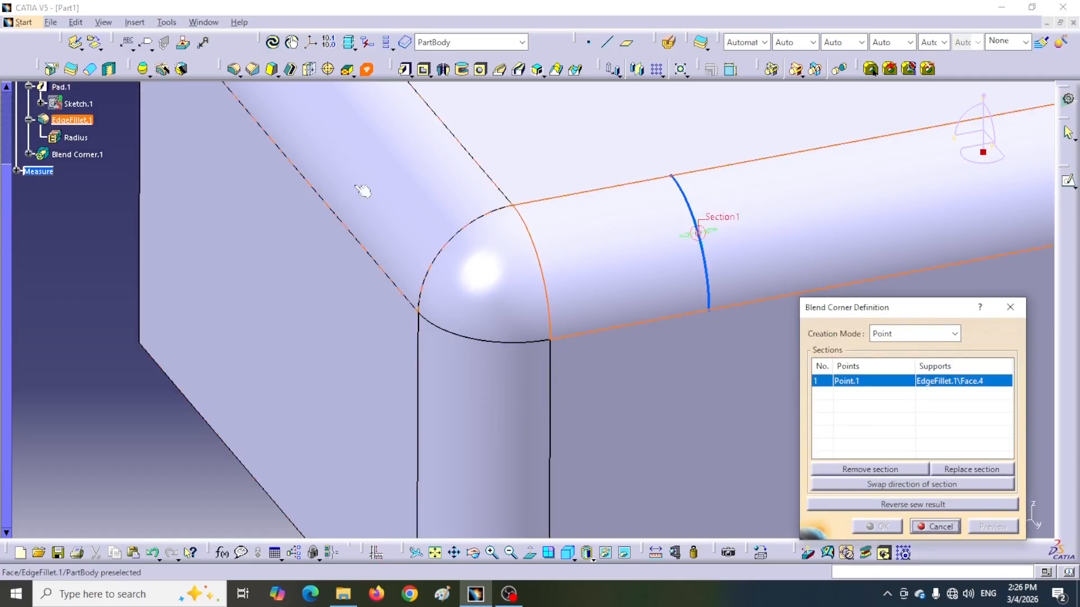
click(327, 107)
middle_drag(518, 400, 550, 268)
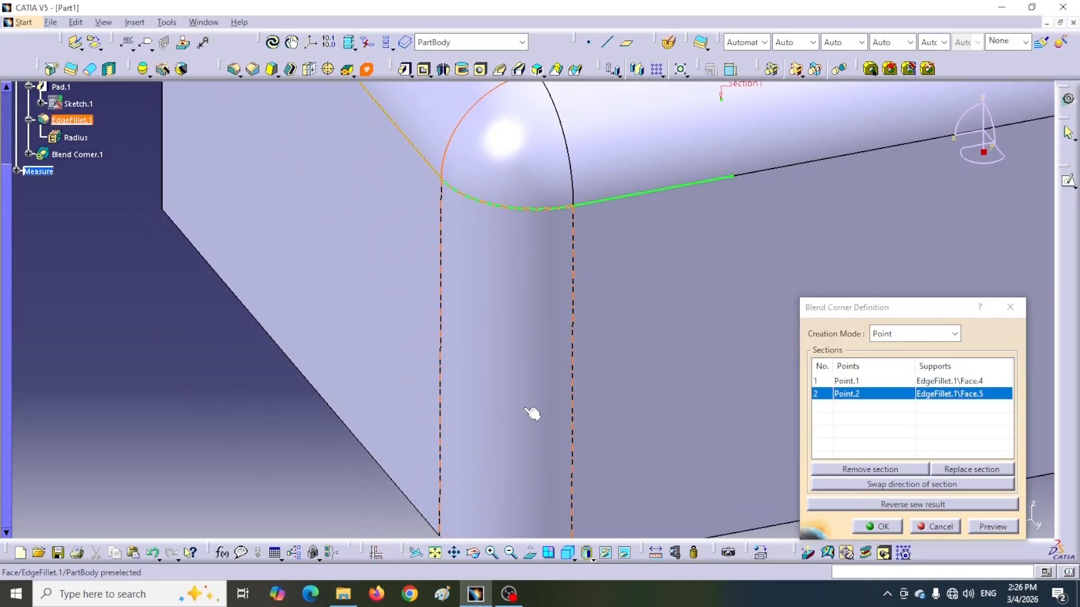
click(523, 327)
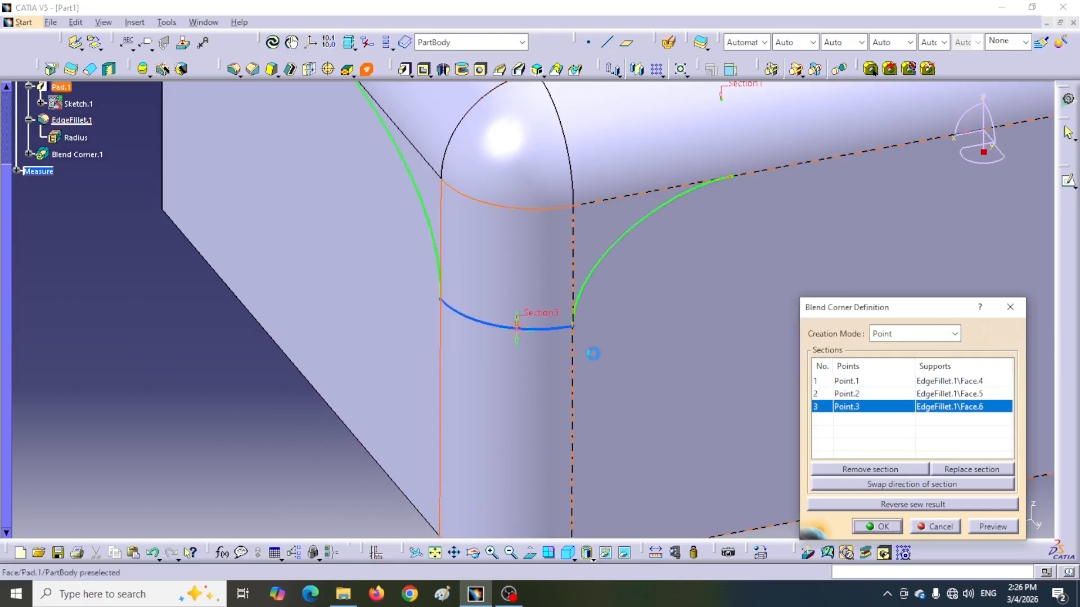
Highlight the first and second point-based sections in turn to check their positions and directions on the fillets.
middle_drag(646, 360, 646, 508)
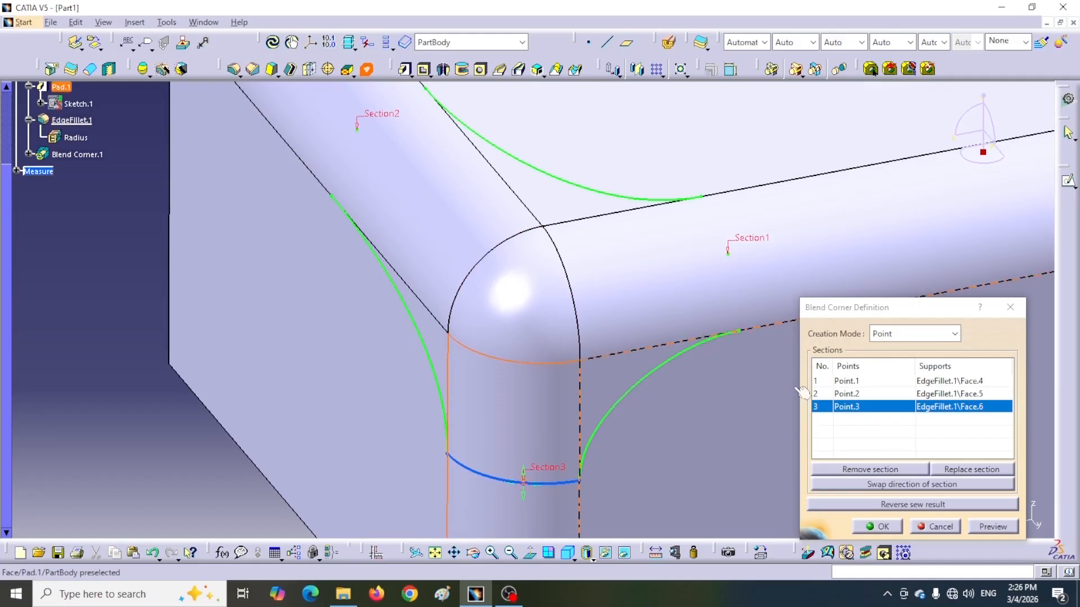
click(848, 381)
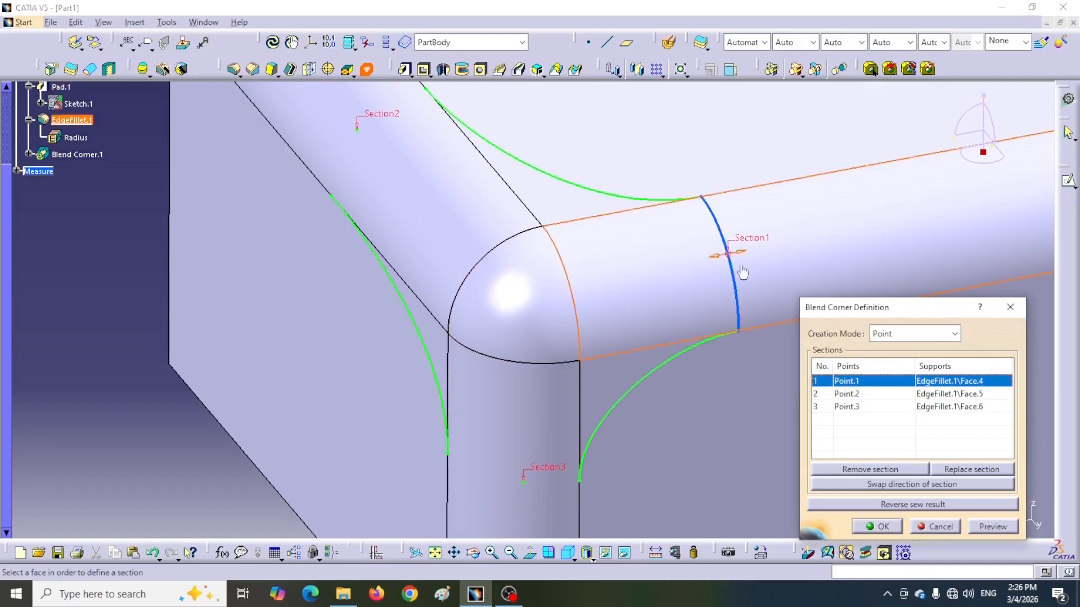
click(842, 394)
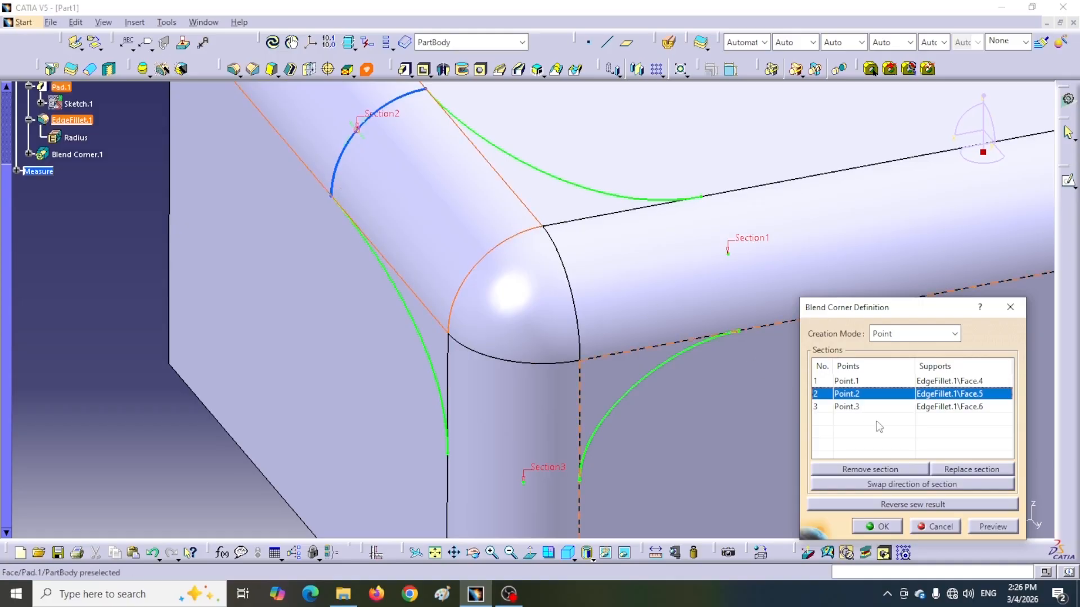
click(845, 382)
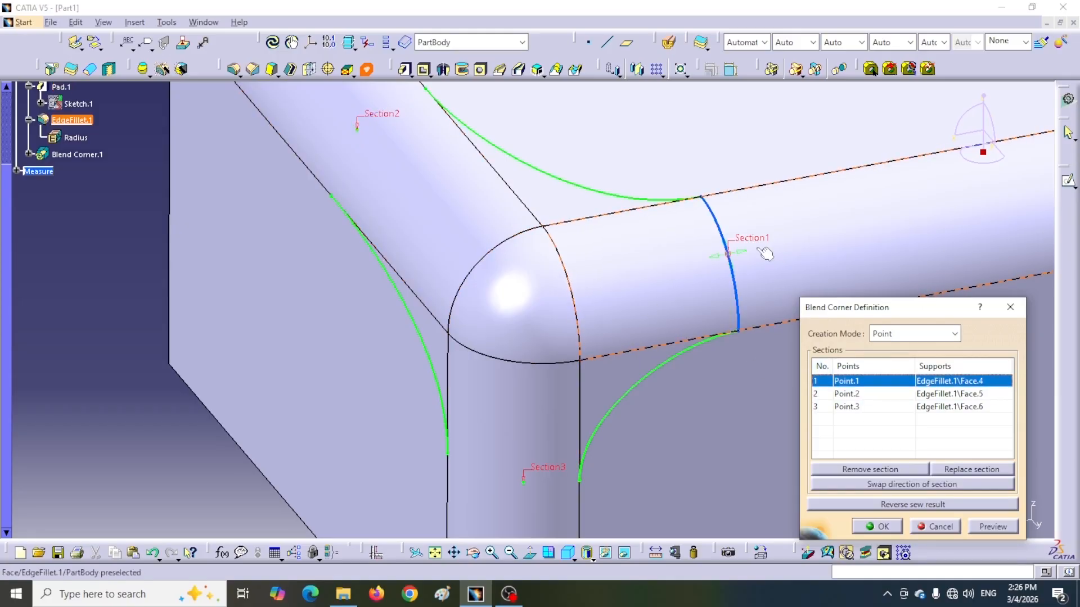
middle_drag(765, 253, 623, 311)
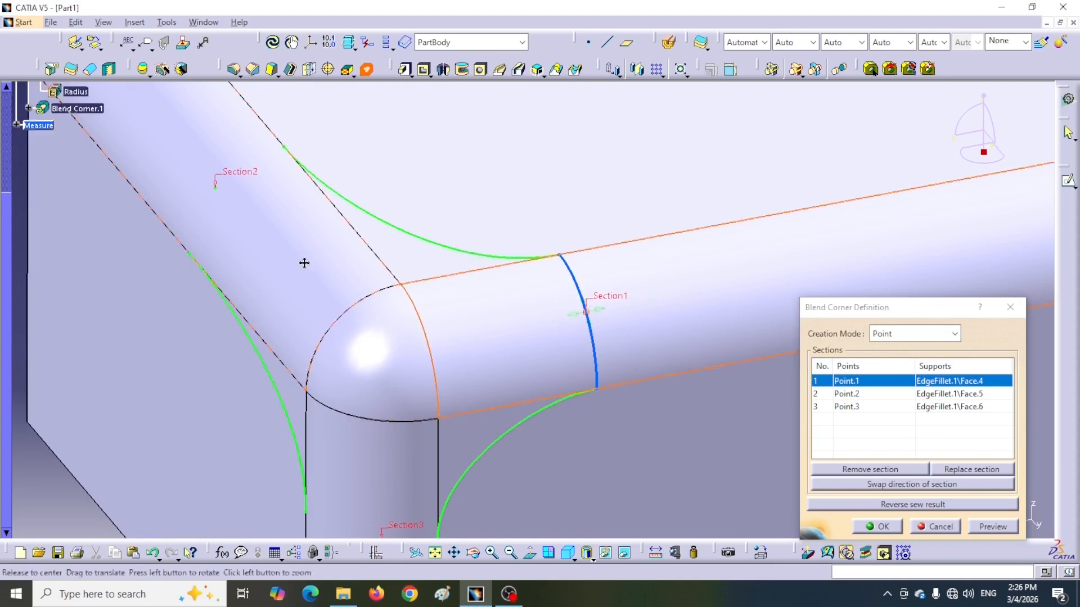
middle_drag(309, 270, 375, 274)
click(849, 395)
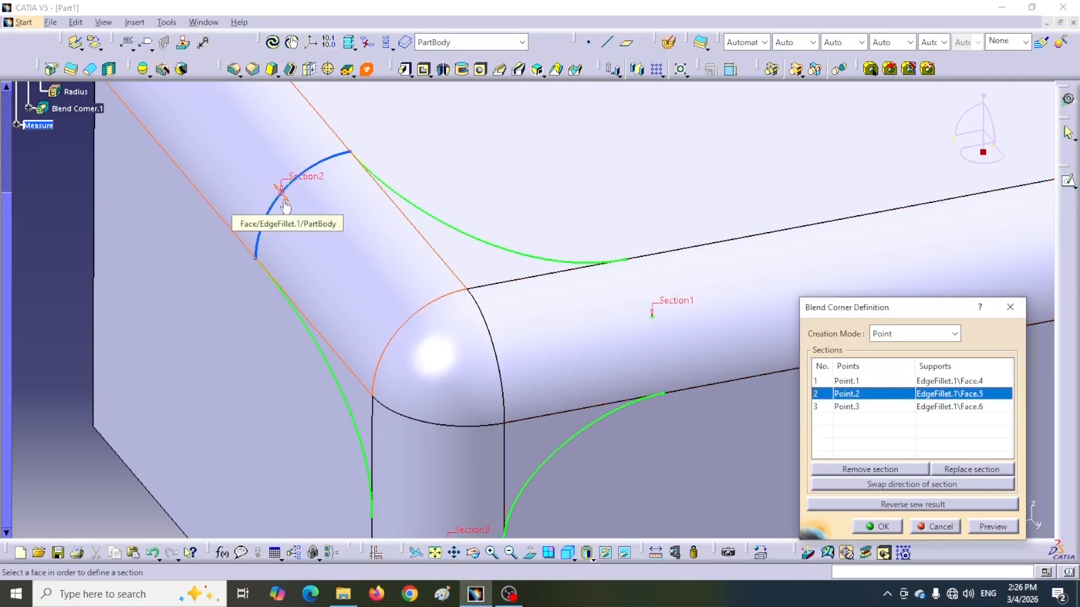
Highlight the third point-based section, then reposition the first section slightly farther from the corner along its fillet.
middle_drag(394, 338, 381, 237)
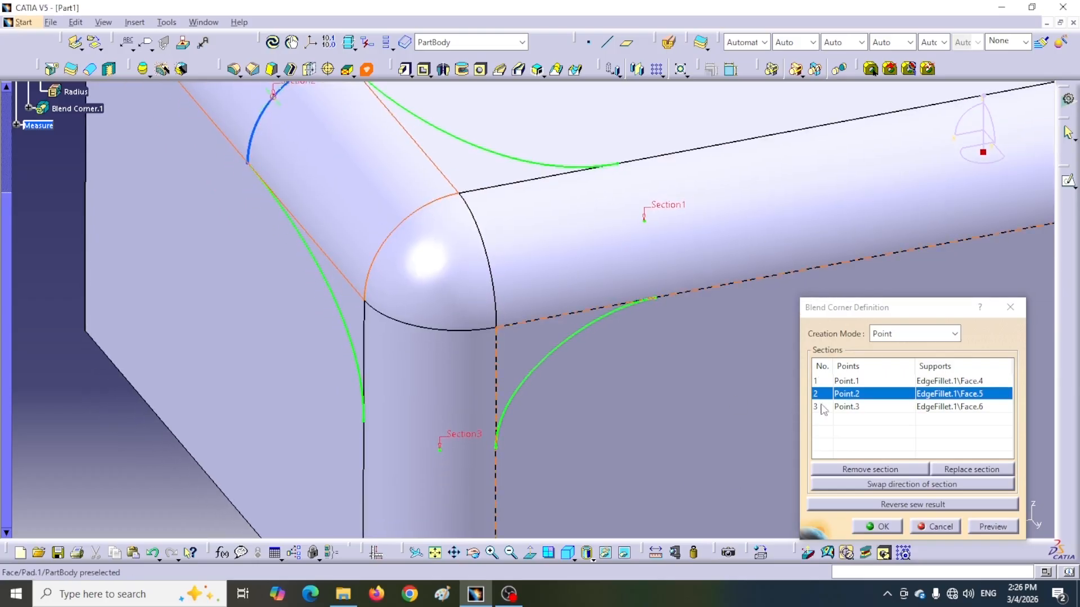
click(851, 409)
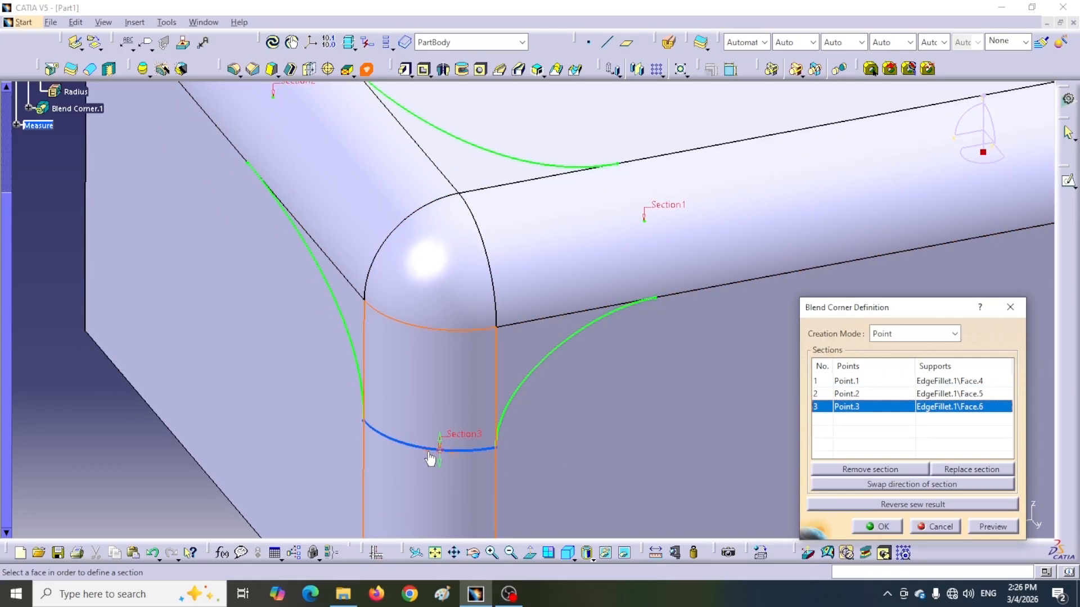
click(847, 381)
mouse_move(657, 224)
mouse_down()
mouse_move(683, 213)
mouse_move(642, 228)
mouse_move(664, 217)
mouse_up()
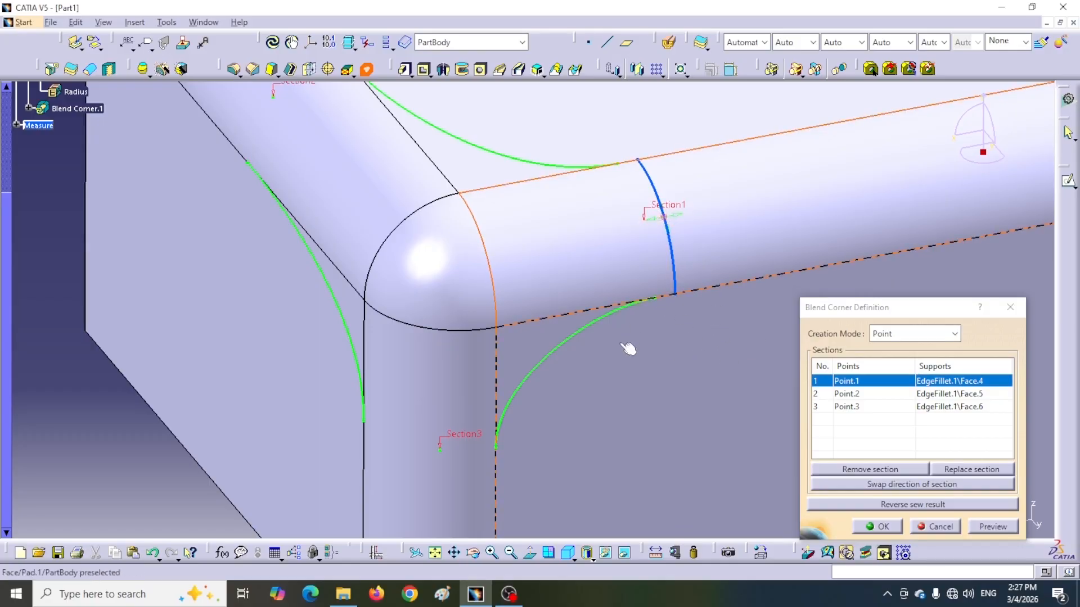
Slide the third section's point across the vertical fillet along its section arc, first one way and then toward the opposite edge.
click(848, 410)
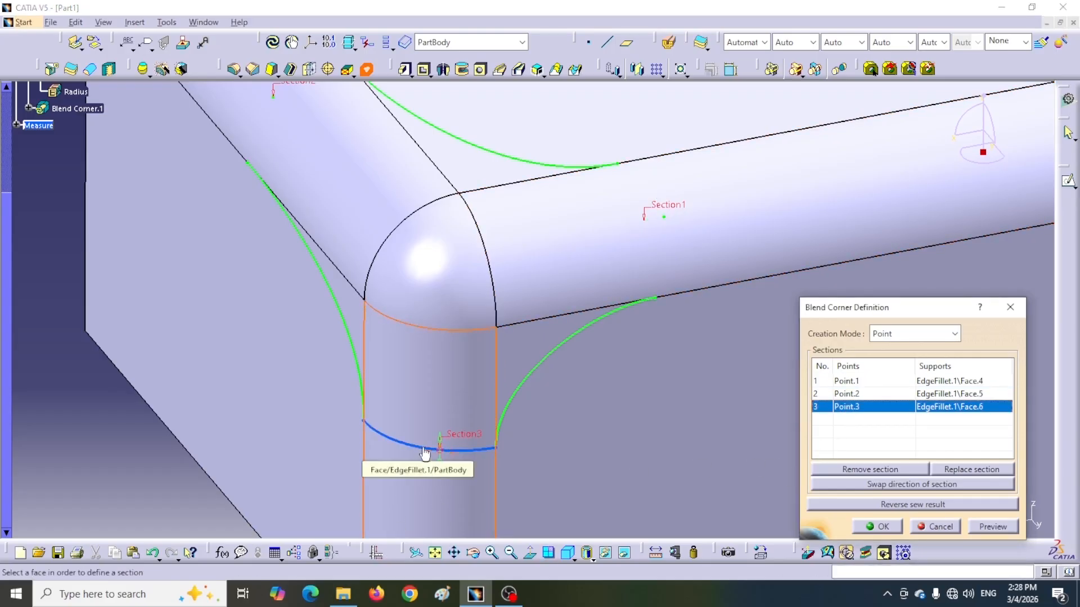
drag(430, 453, 408, 451)
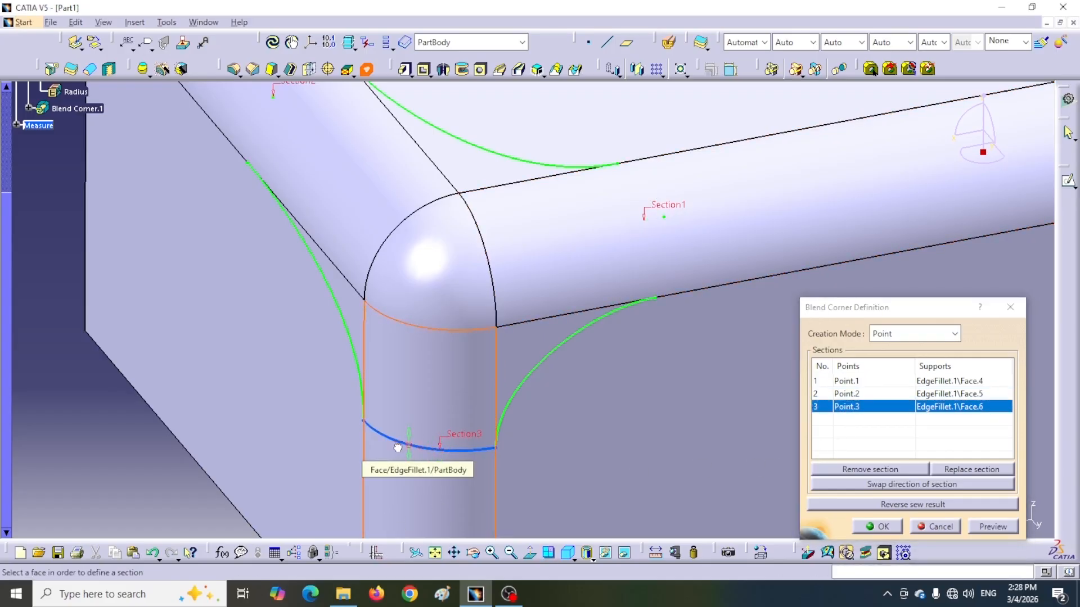
drag(438, 452, 479, 450)
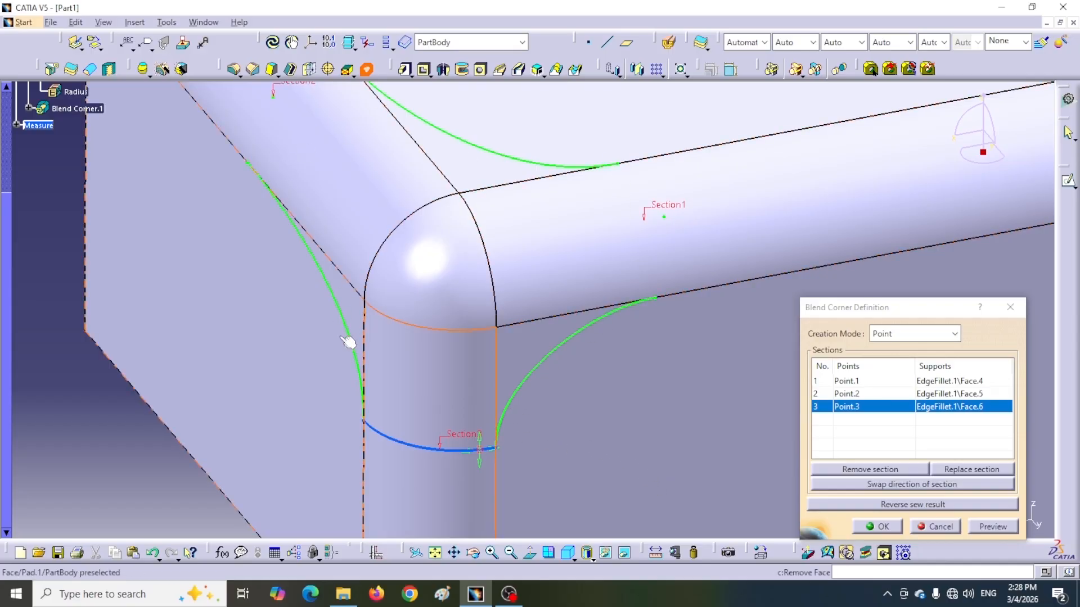
Examine the three sections and blend curves from several angles and preview the blend corner.
middle_drag(647, 417, 386, 239)
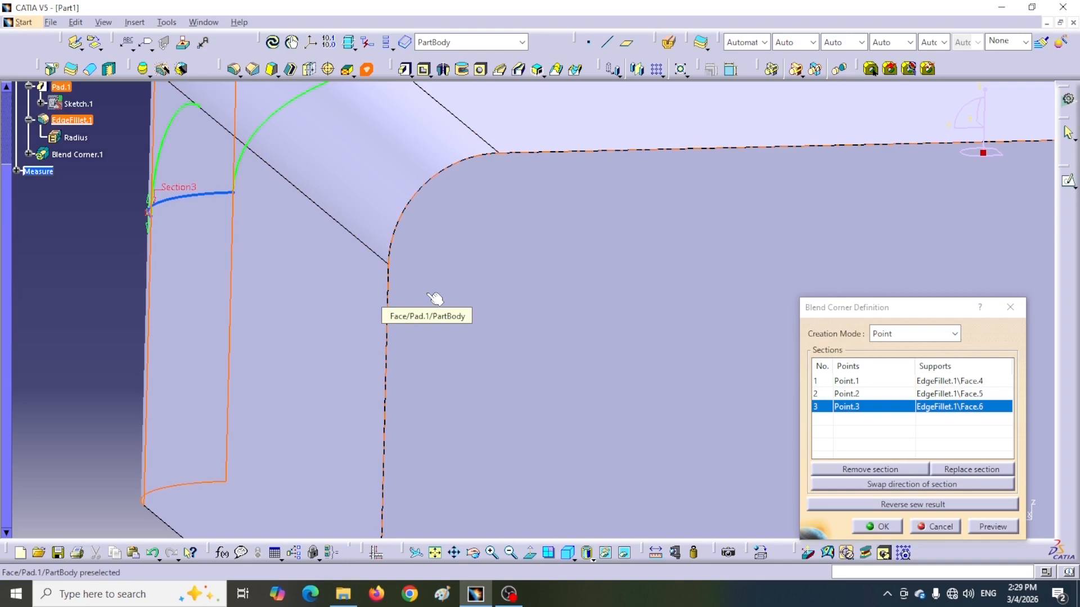
middle_drag(444, 362, 673, 386)
middle_drag(611, 406, 686, 504)
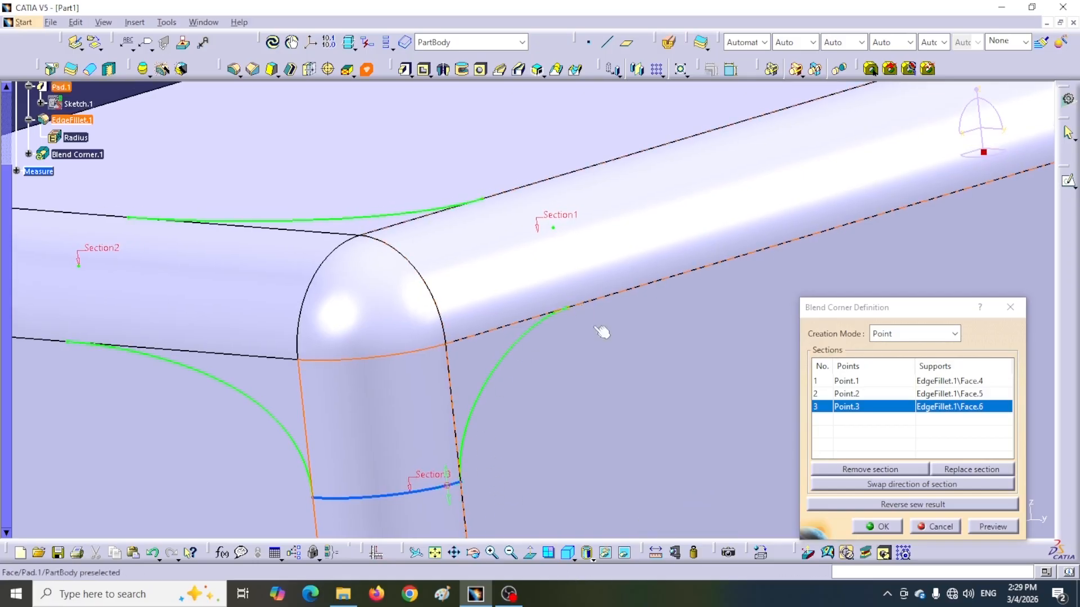
click(991, 527)
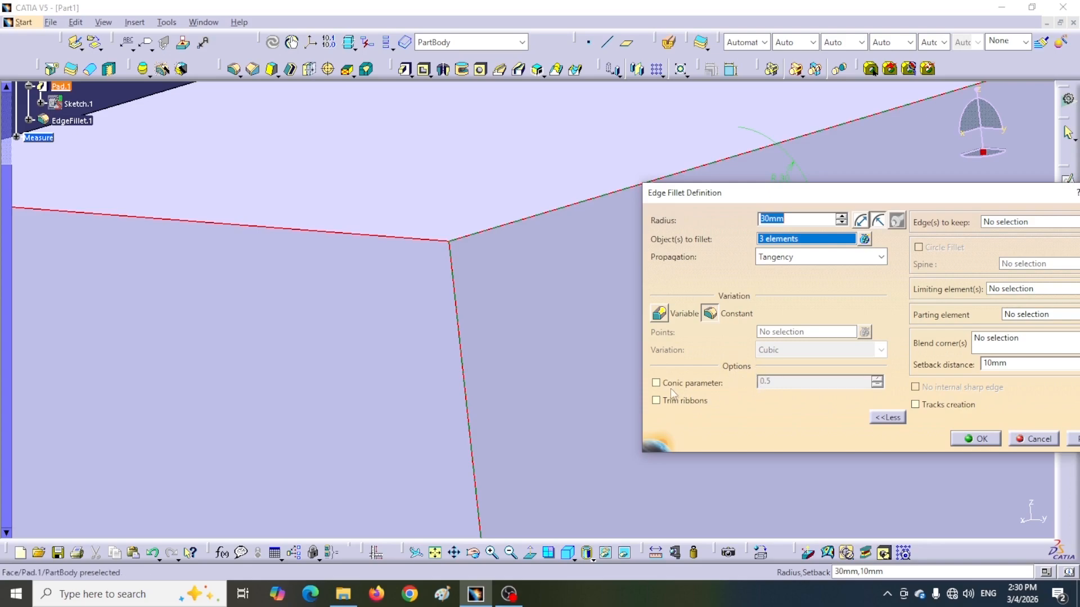
Toggle the conic parameter option of the 30 mm edge fillet and close its definition.
click(656, 383)
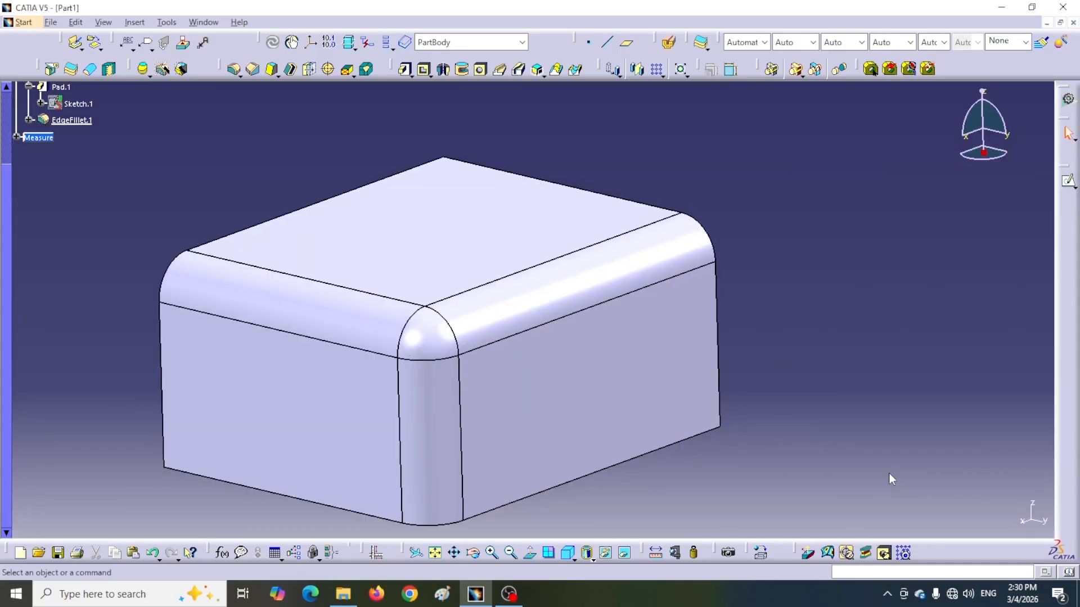
Create a blend corner in Point mode with one section point on each of the three fillet faces meeting at the corner.
click(366, 68)
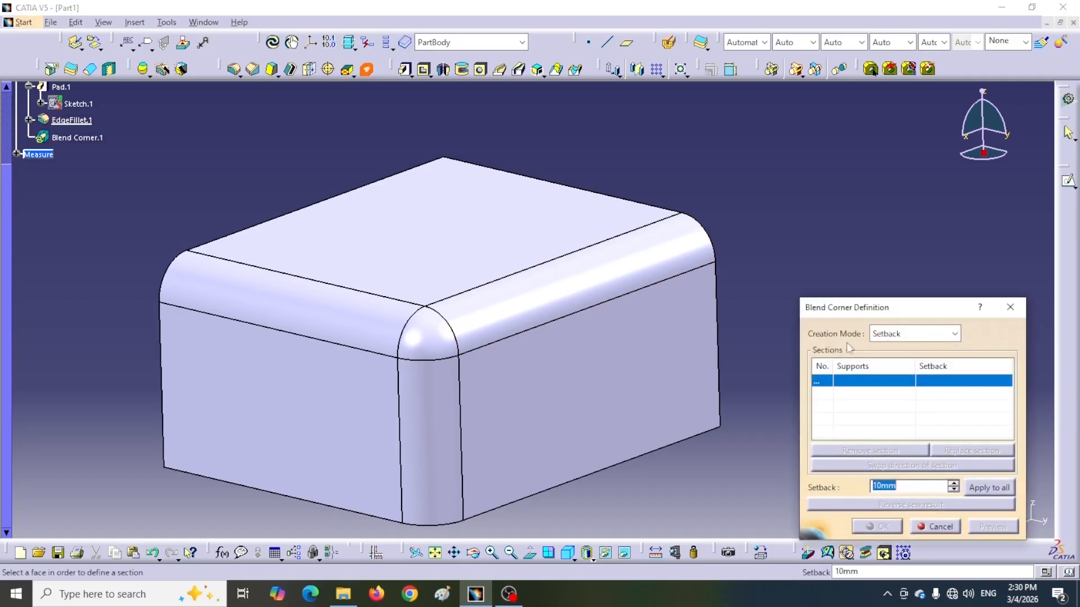
drag(950, 310, 946, 273)
click(952, 296)
click(879, 328)
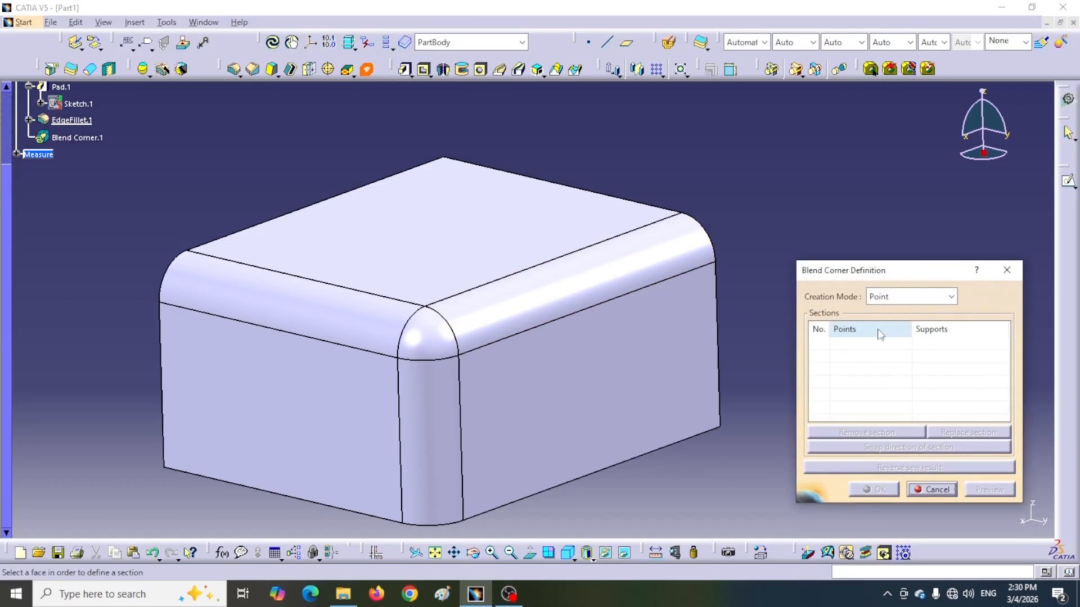
click(516, 306)
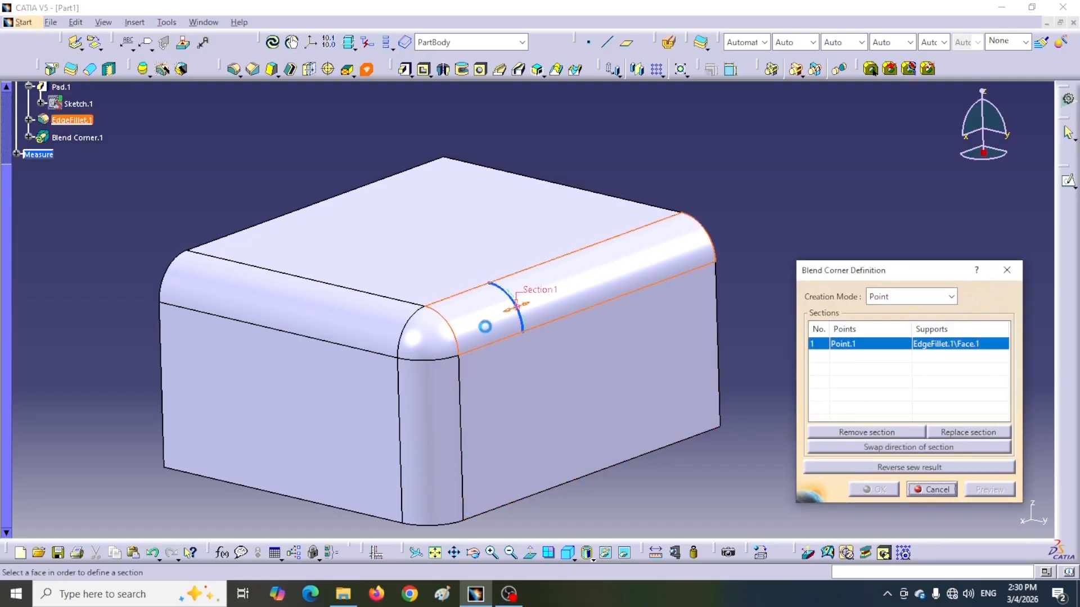
click(356, 315)
click(419, 429)
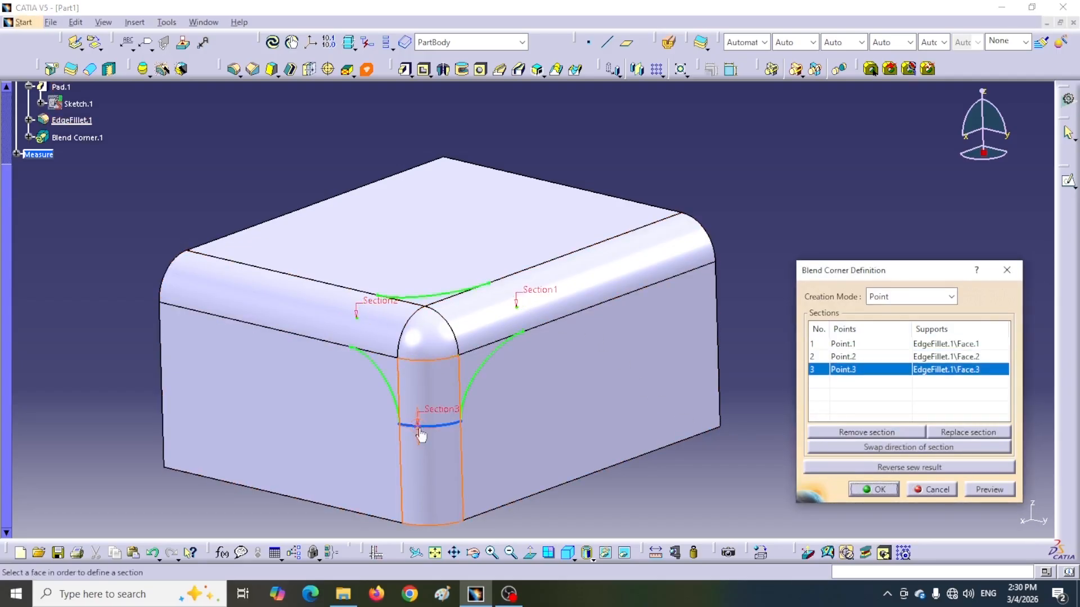
click(875, 490)
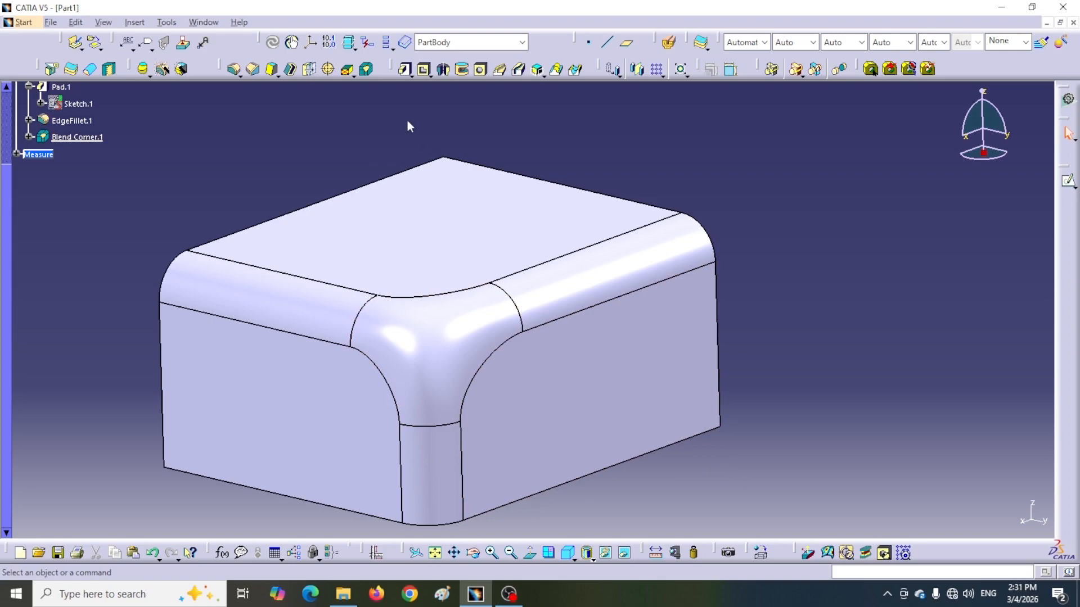
Reopen the existing blend corner's definition and move its dialog clear of the model.
click(366, 69)
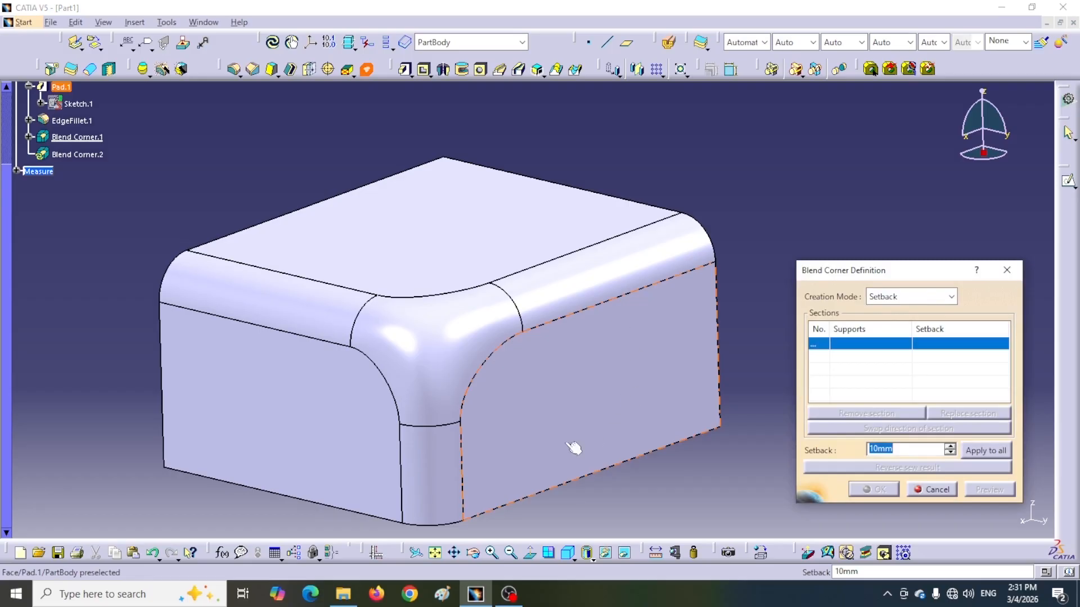
click(932, 489)
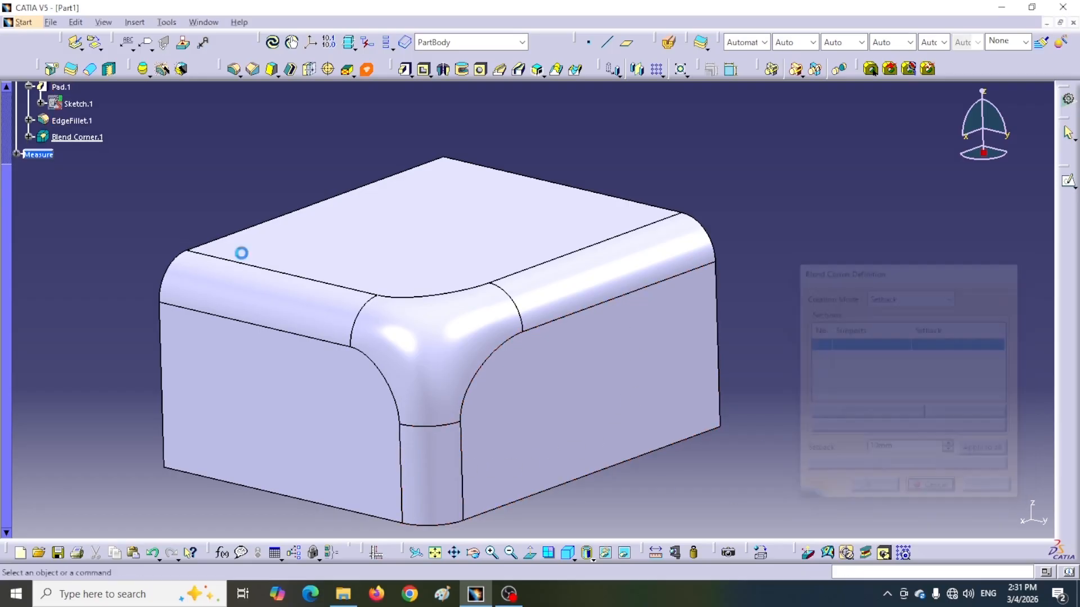
double_click(74, 137)
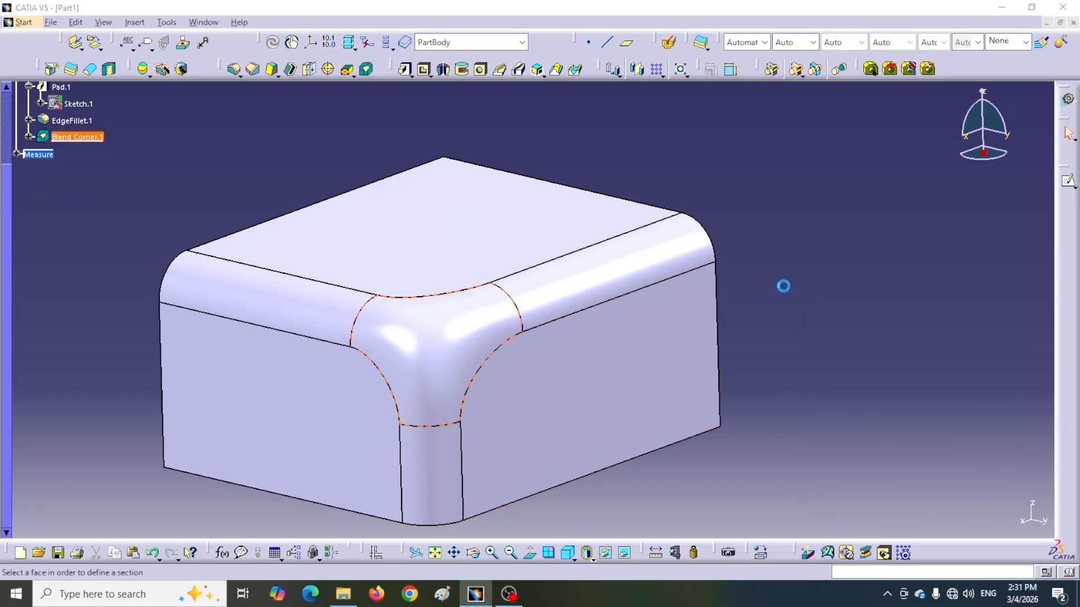
drag(896, 271, 865, 213)
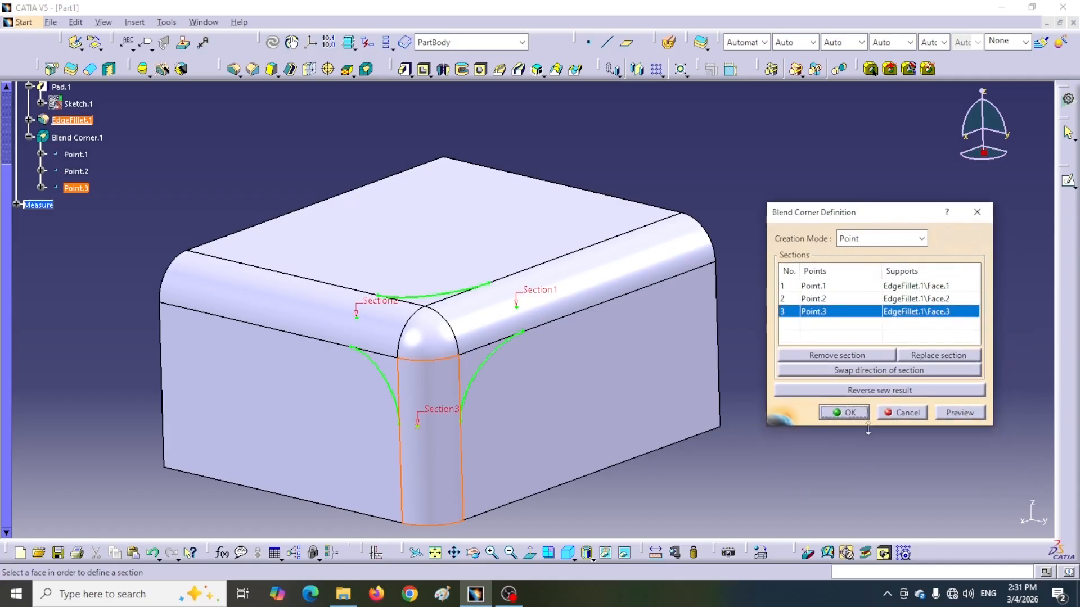